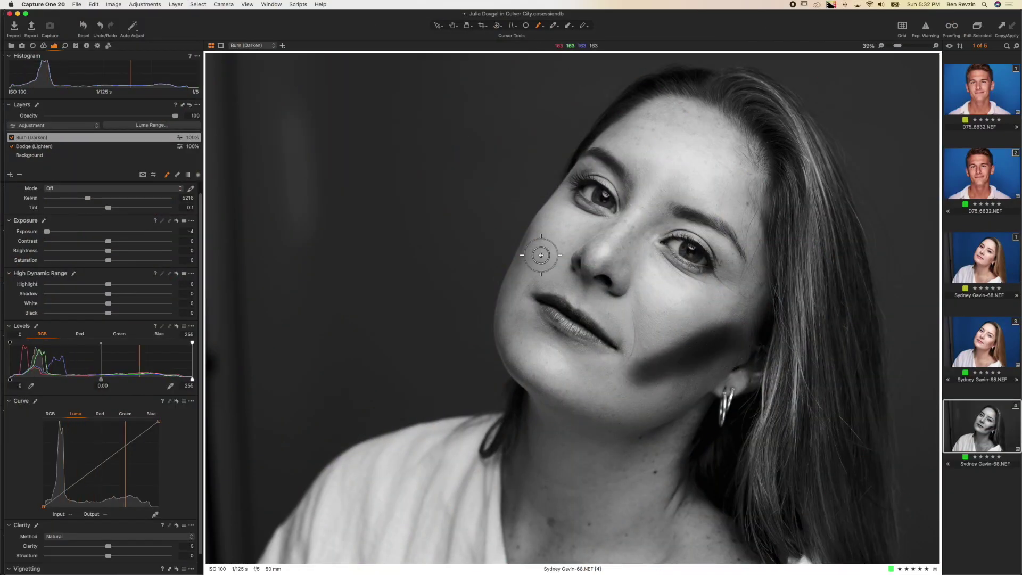
- Darken the left cheek and the side of the nose with two burn strokes
mouse_move(539, 253)
mouse_down()
mouse_move(501, 298)
mouse_move(532, 354)
mouse_move(499, 338)
mouse_move(532, 391)
mouse_up()
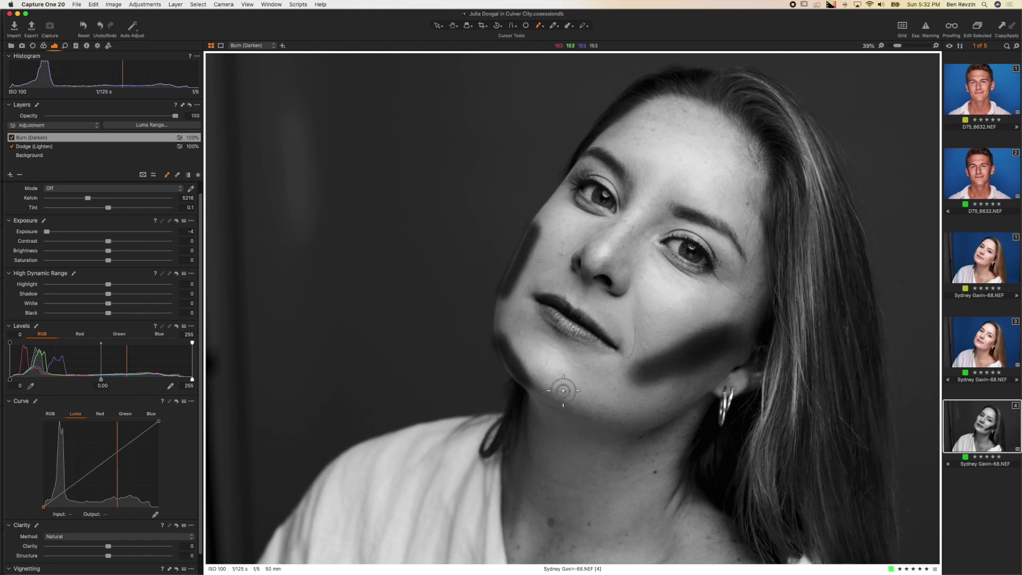
mouse_move(625, 230)
mouse_down()
mouse_move(592, 260)
mouse_move(596, 238)
mouse_up()
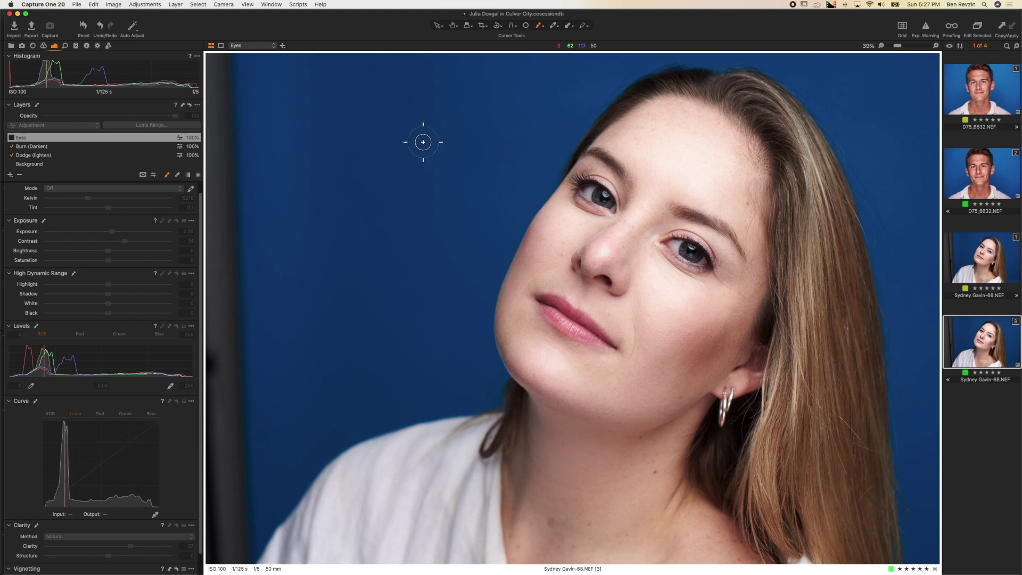
- Toggle the Burn (Darken) layer off and on to compare the face with and without burning
click(12, 148)
click(12, 148)
click(12, 147)
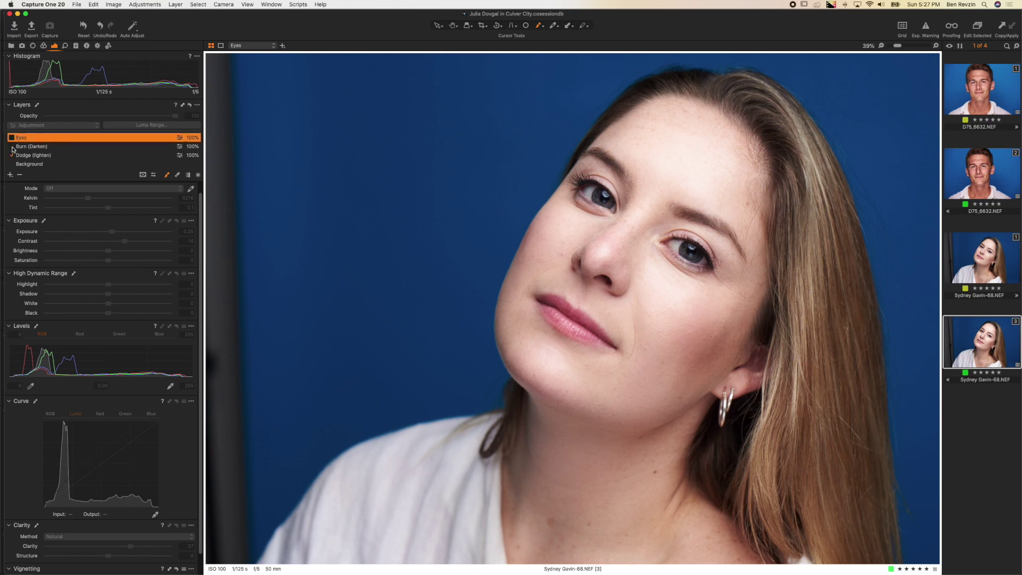
click(12, 148)
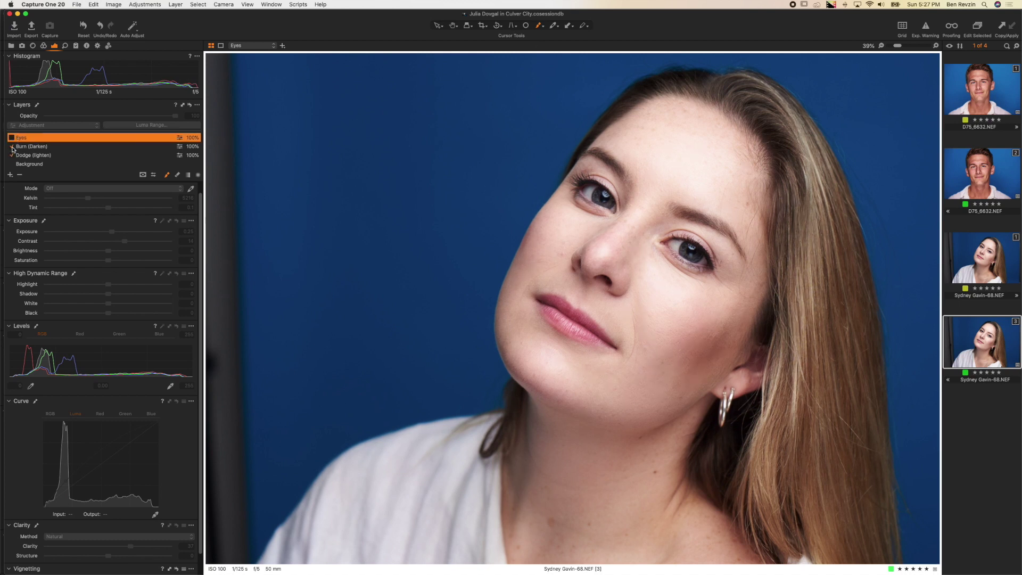
click(17, 147)
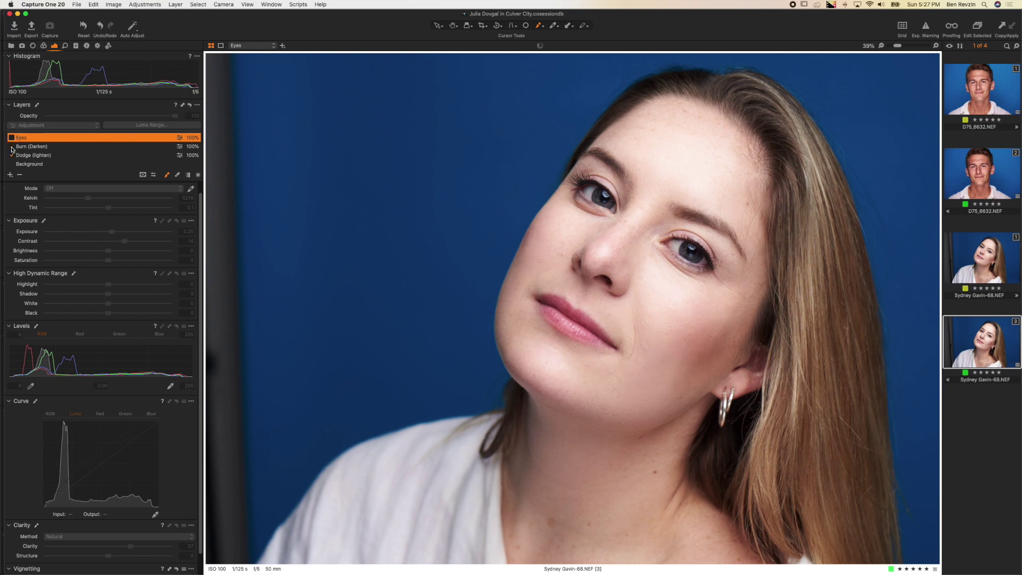
click(16, 147)
- Push the Burn exposure toward -4 to reveal the painted areas, then move to the Dodge layer
click(21, 147)
drag(53, 233, 38, 233)
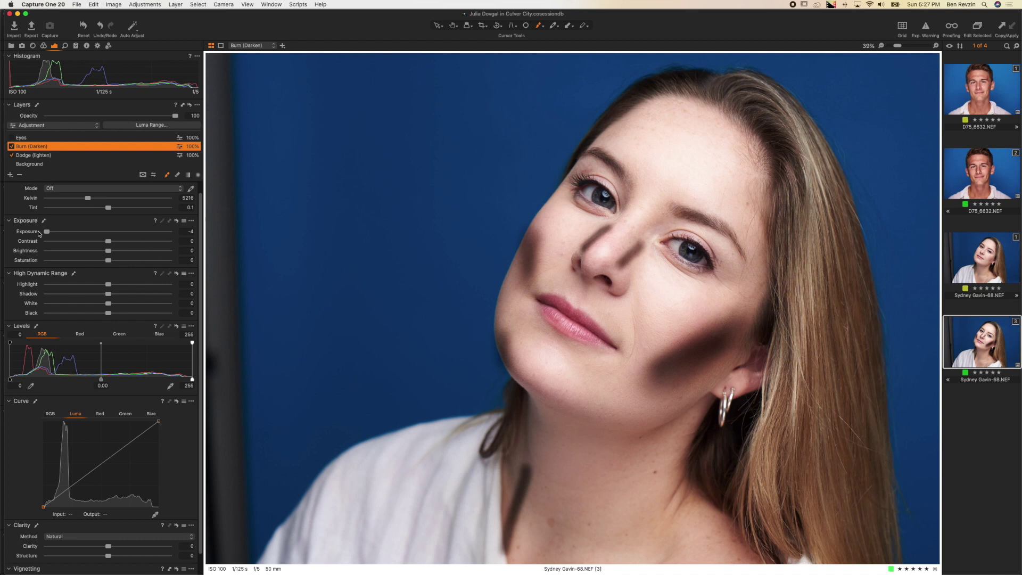
click(11, 147)
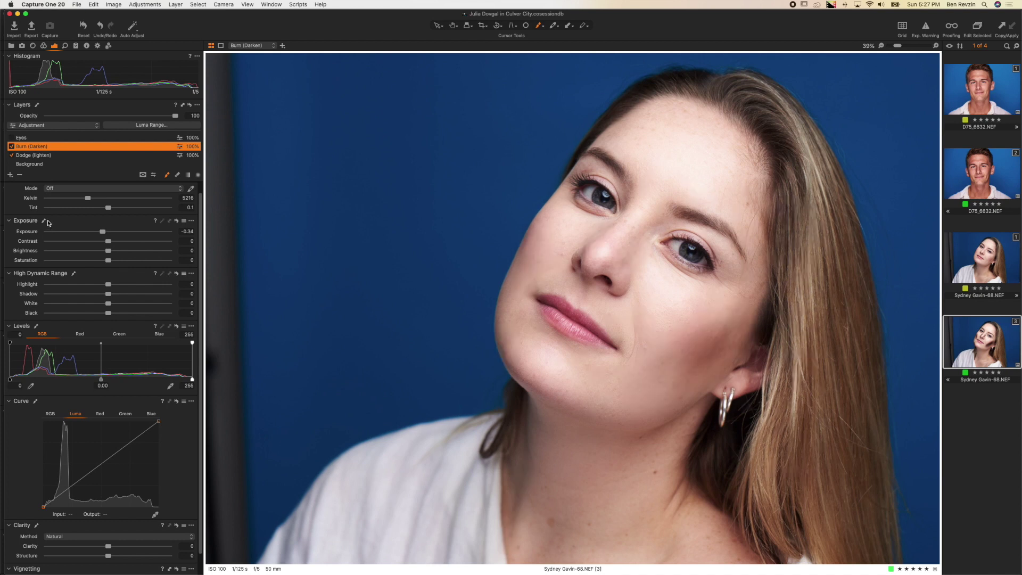
click(10, 156)
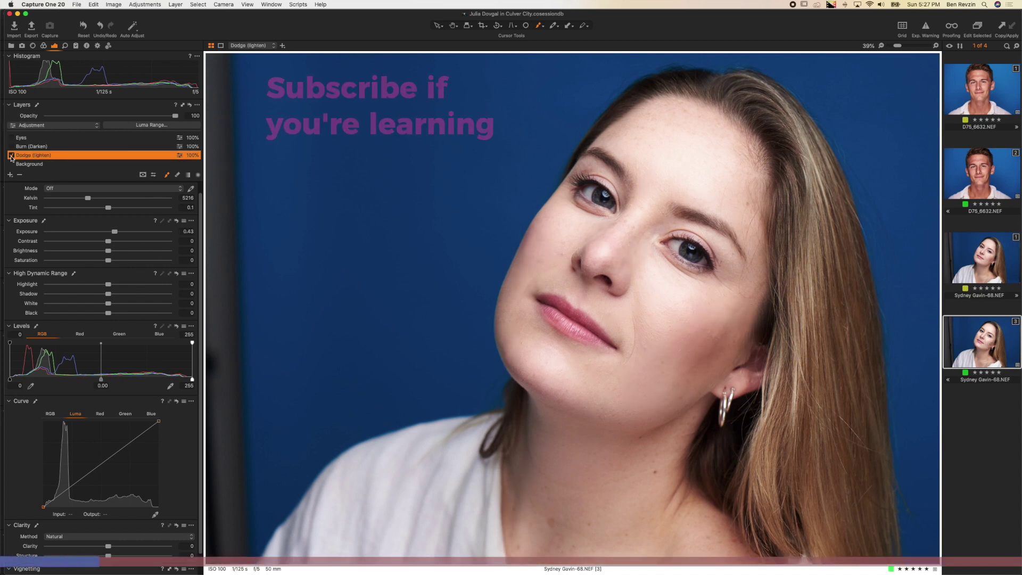
- Toggle the Dodge layer off and on to compare its brightening
click(11, 155)
click(12, 155)
click(11, 155)
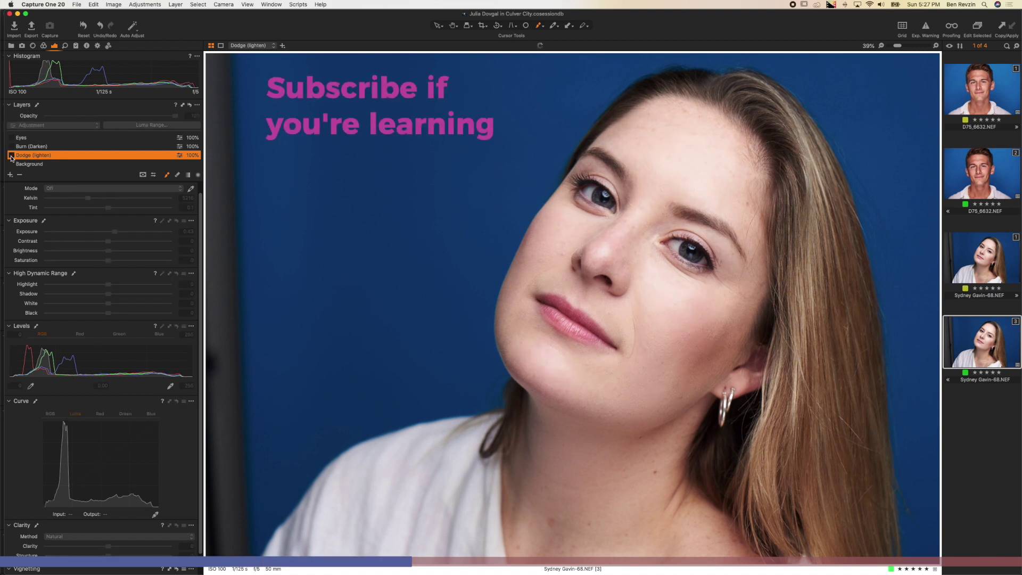
click(12, 155)
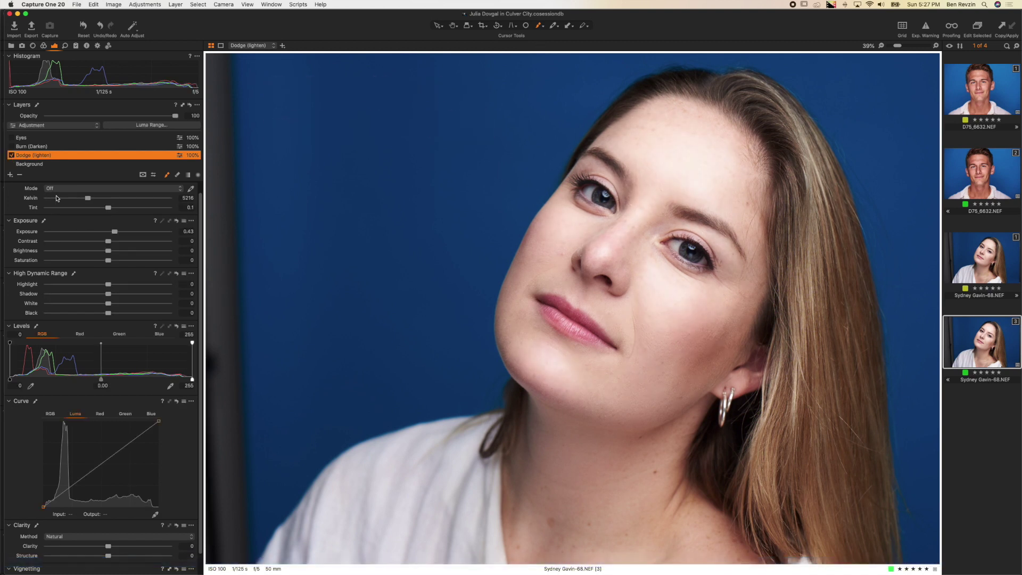
- Boost Dodge exposure to 3.96 to reveal painted areas, compare it, and enable the Eyes layer
click(159, 232)
drag(159, 234, 162, 233)
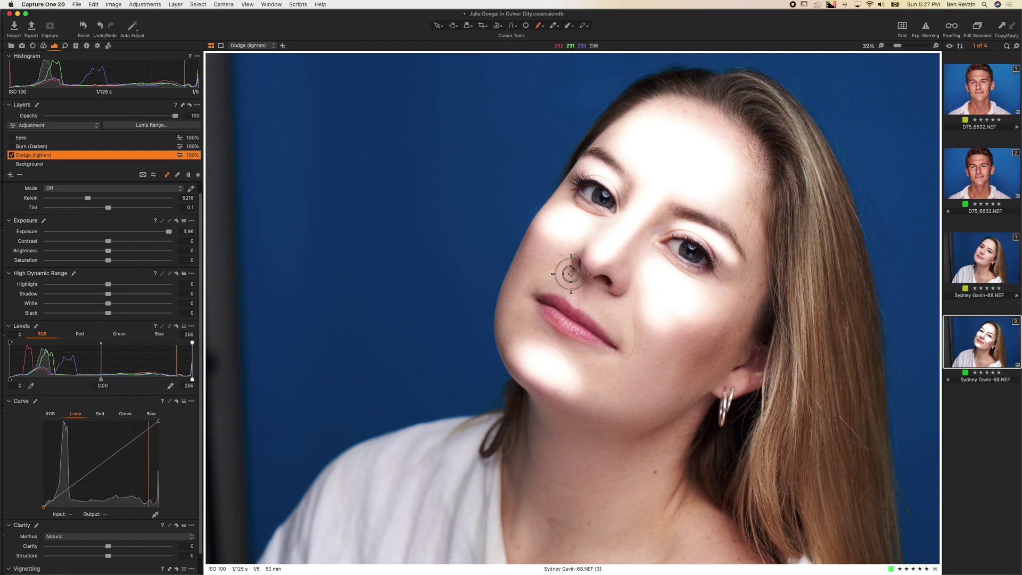
click(12, 155)
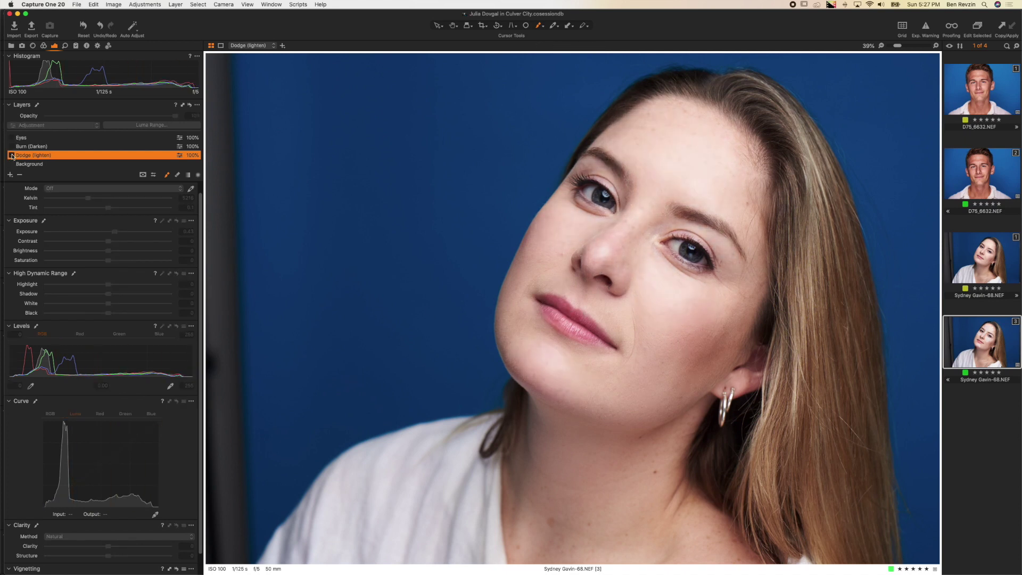
click(11, 156)
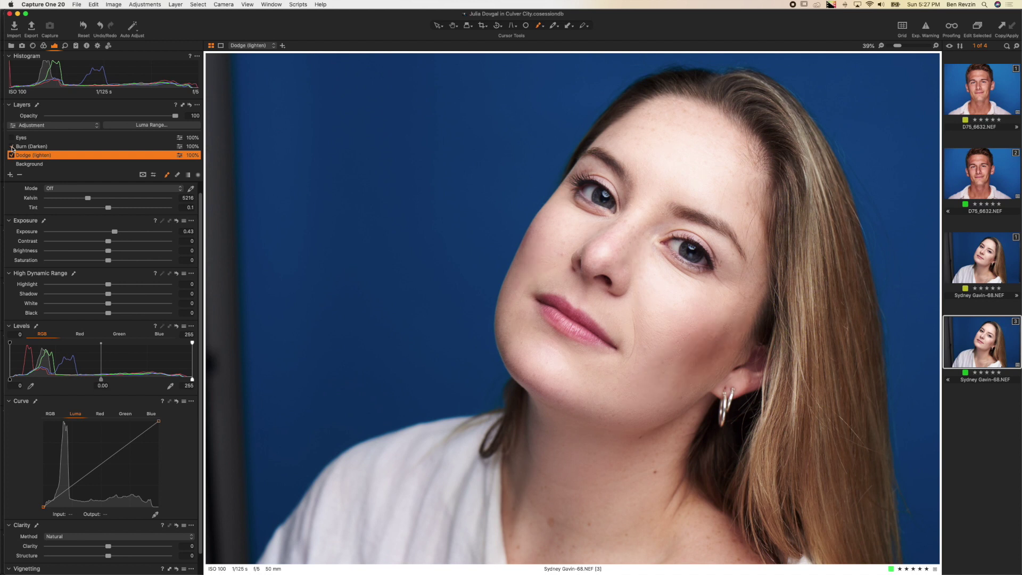
click(11, 139)
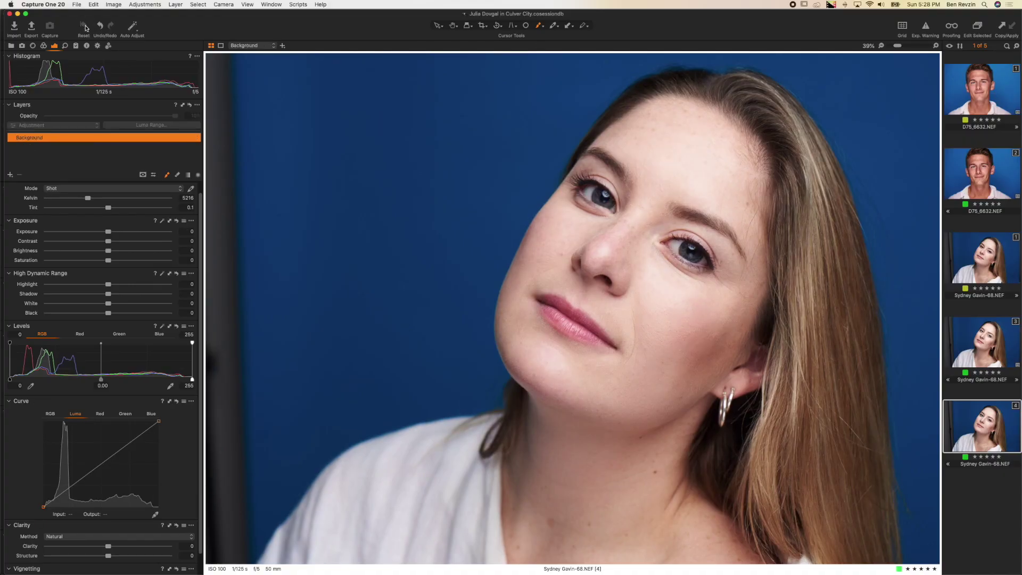
- Set Contrast 7 and Exposure -0.2, then enable Black & White with Red -66 and Yellow -64
click(117, 241)
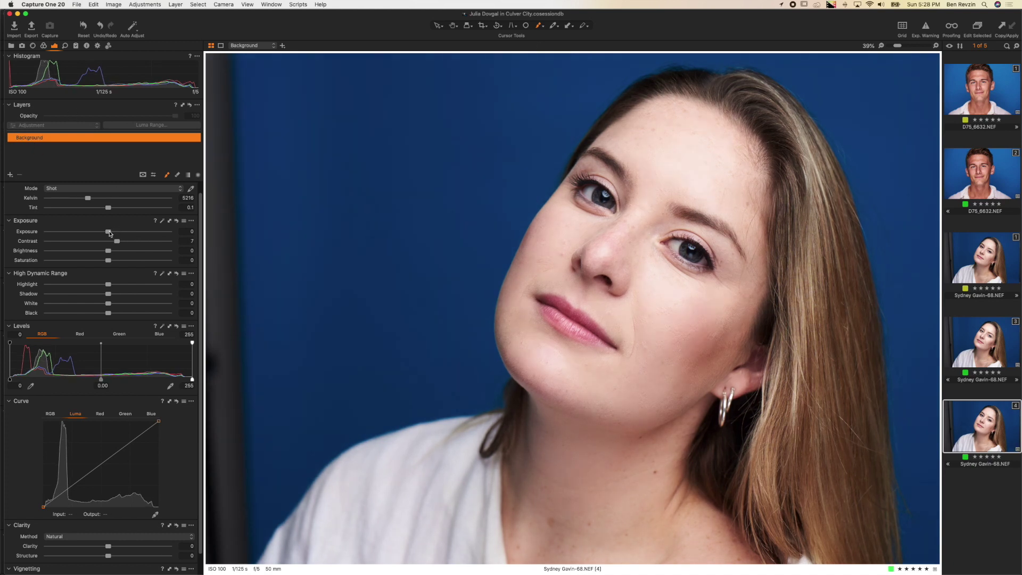
drag(108, 232, 106, 232)
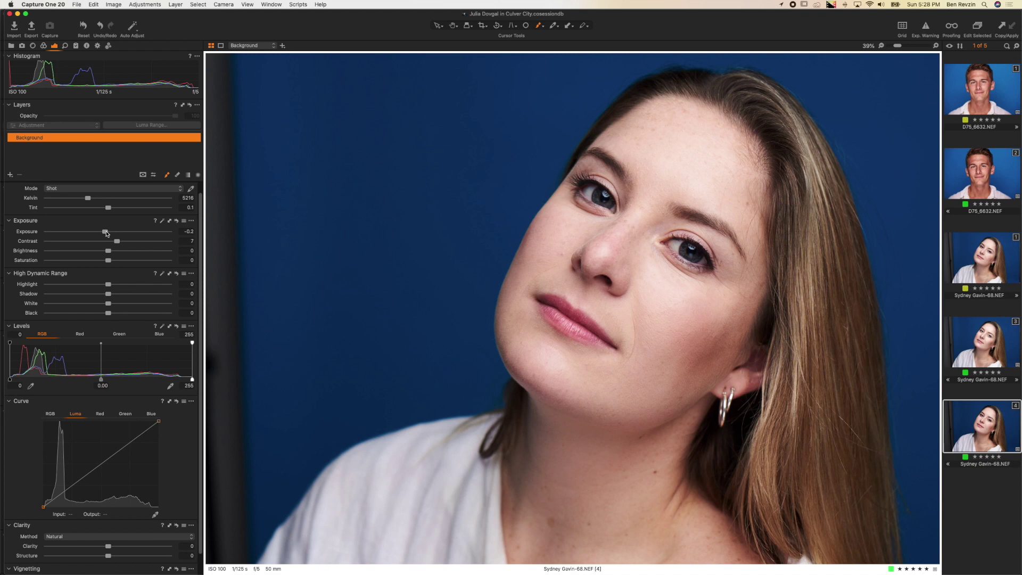
click(44, 46)
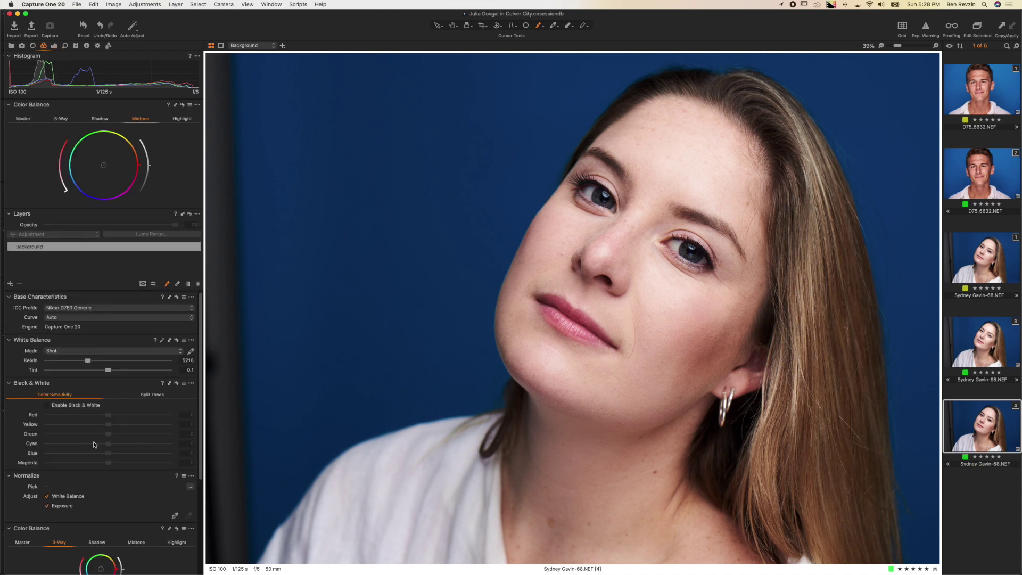
click(77, 408)
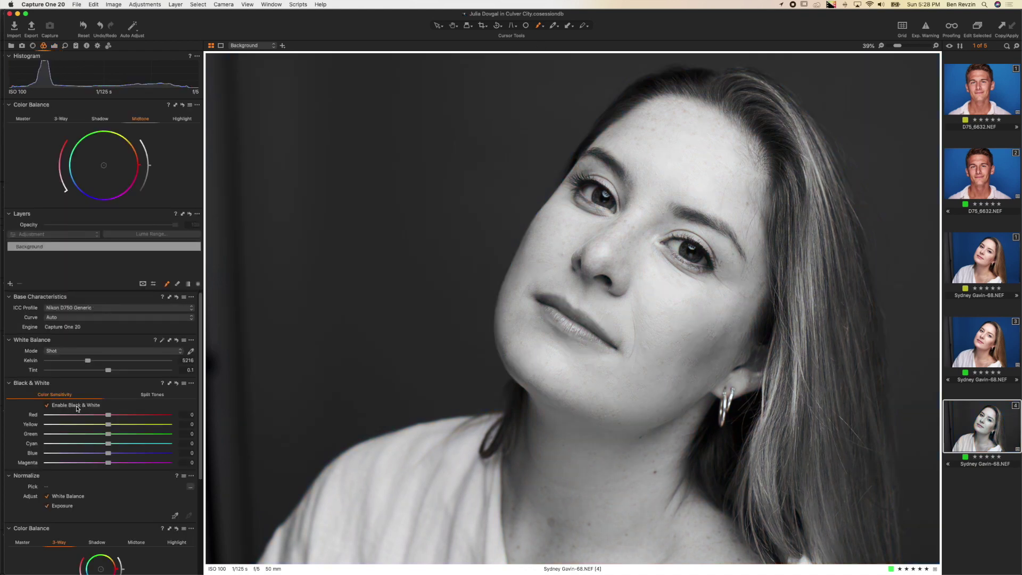
click(66, 415)
drag(67, 416, 68, 416)
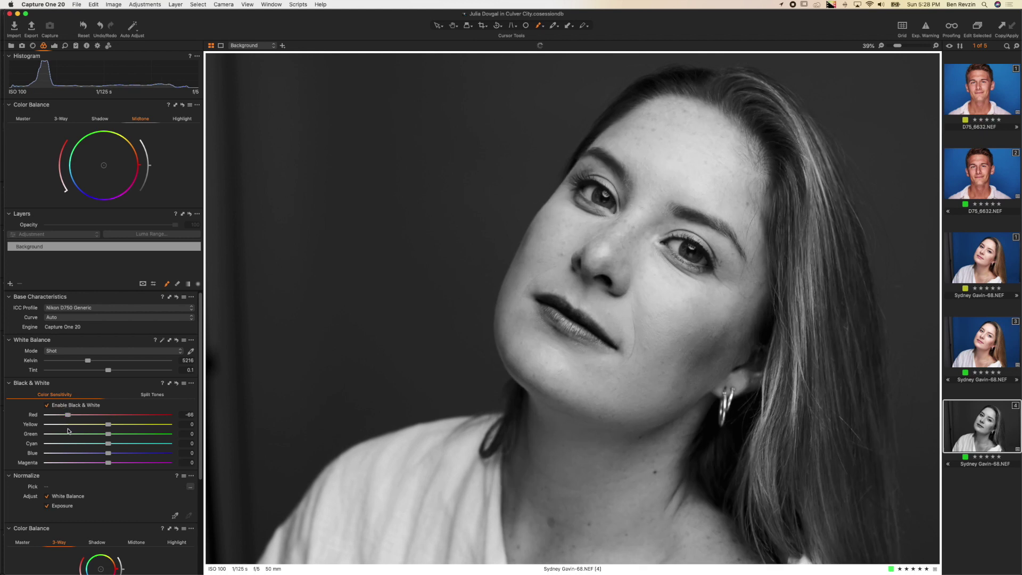
click(68, 424)
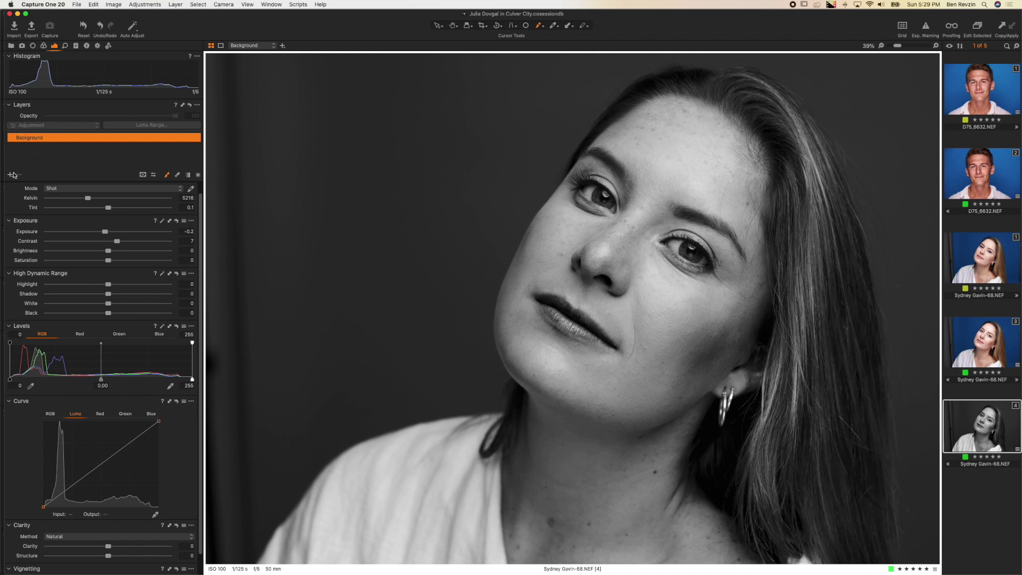
click(11, 175)
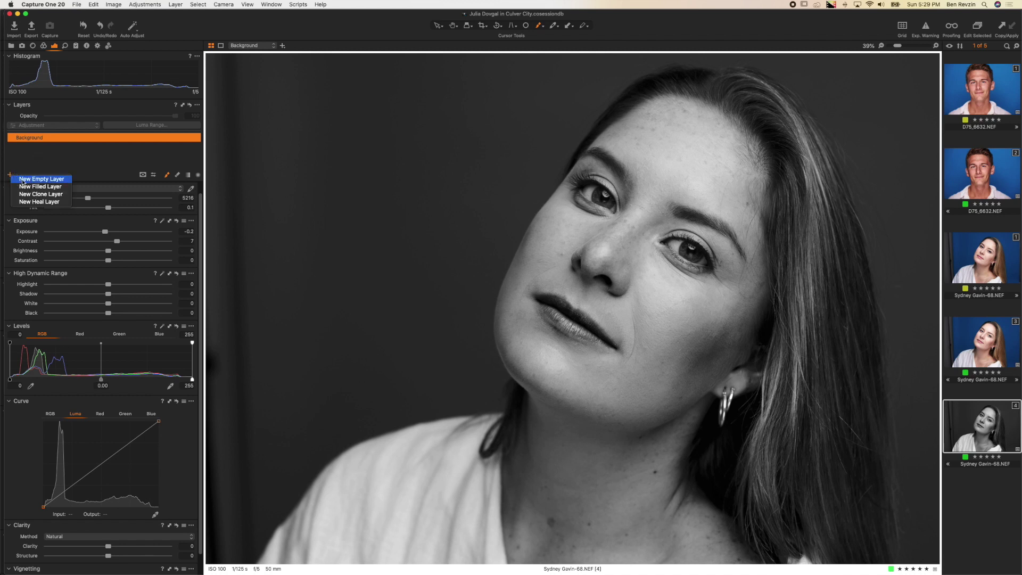
- Add a new layer named 'Dooge (Lighten)' at Exposure 4 and enlarge the brush to size 190
click(22, 179)
text(Doo)
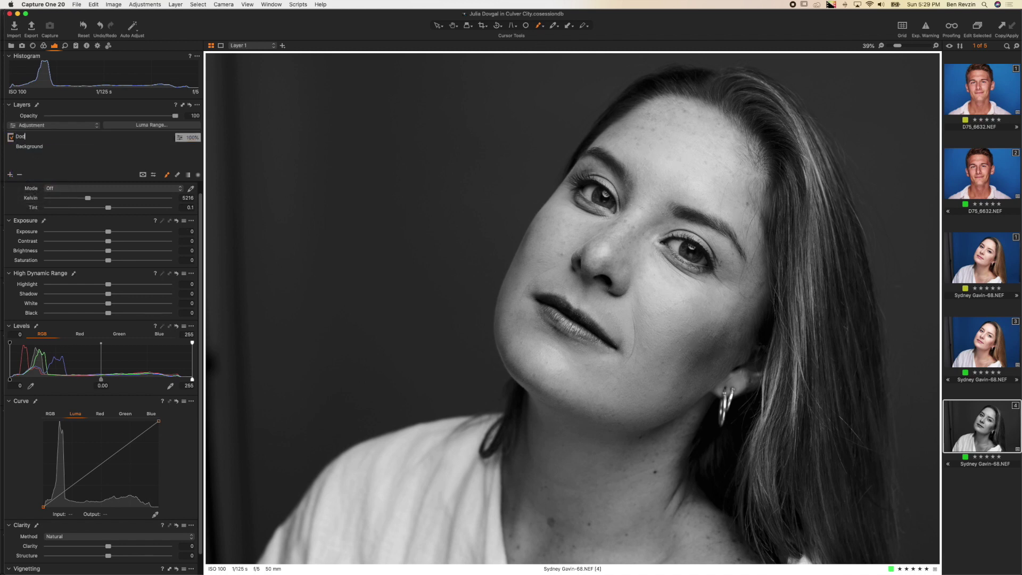
text(ge (Lighten))
key(Return)
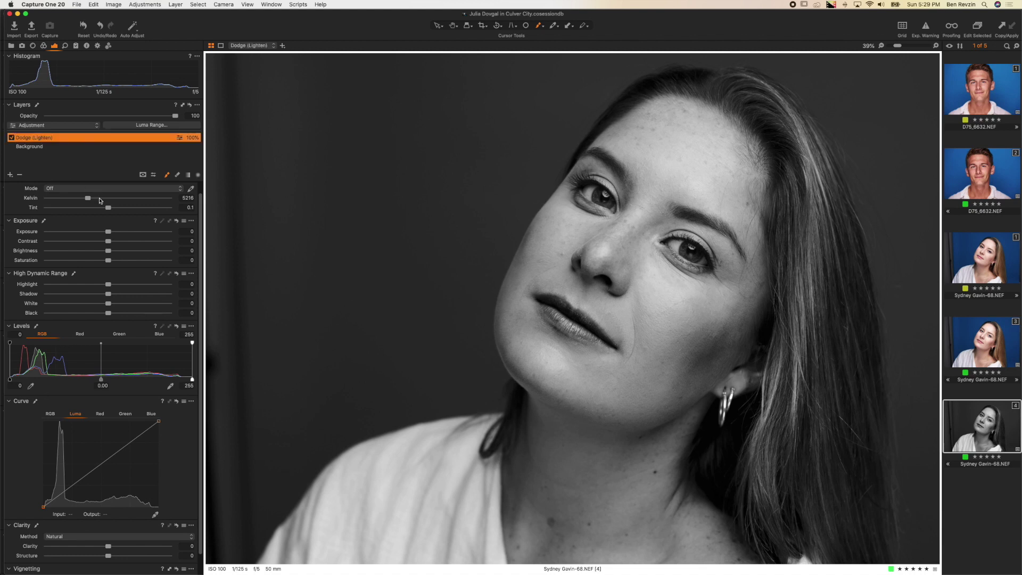
drag(164, 233, 173, 234)
right_click(667, 162)
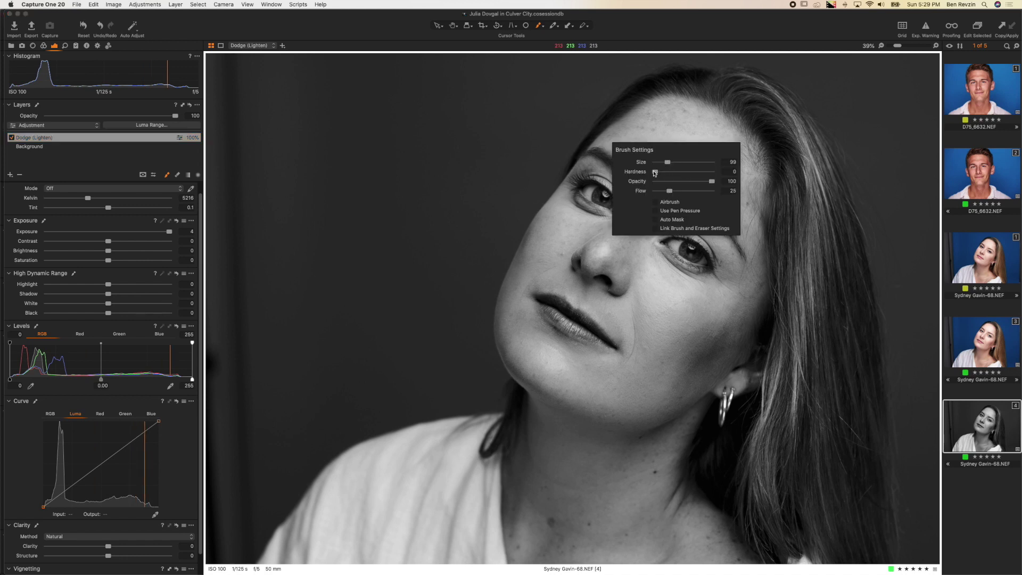
drag(667, 162, 673, 160)
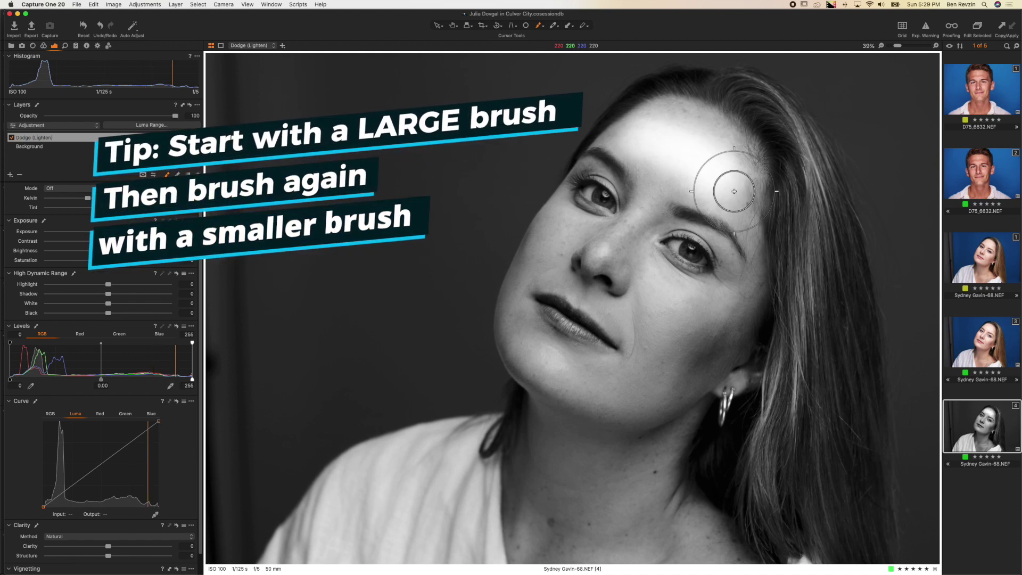
- Paint dodge strokes over the forehead and down the nose bridge, toggling the layer to compare
key(bracketleft)
key(bracketleft)
key(bracketleft)
mouse_move(715, 176)
mouse_down()
mouse_move(640, 148)
mouse_move(705, 168)
mouse_move(635, 128)
mouse_move(683, 156)
mouse_move(639, 150)
mouse_up()
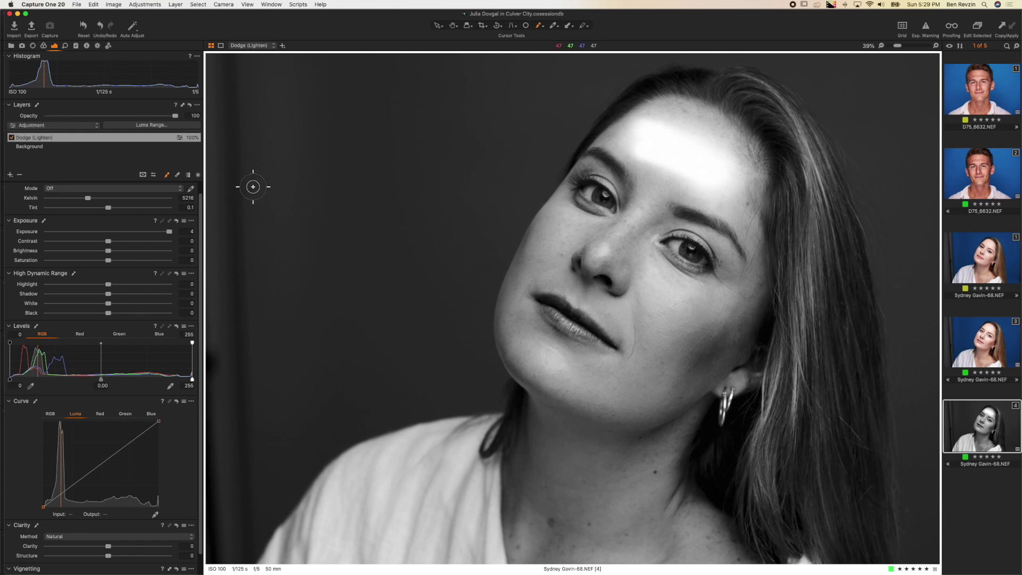
click(11, 137)
click(11, 137)
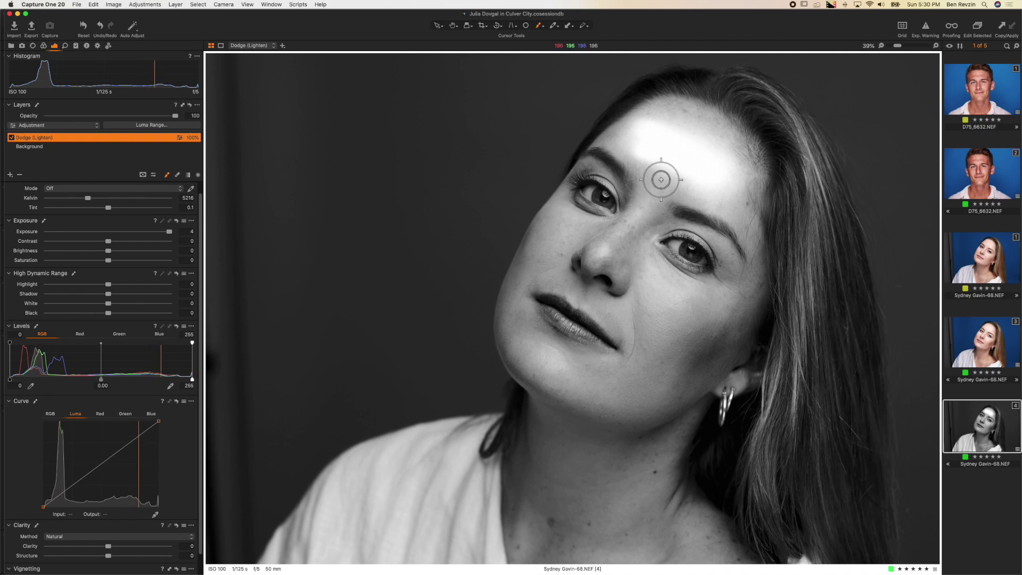
drag(662, 171, 597, 244)
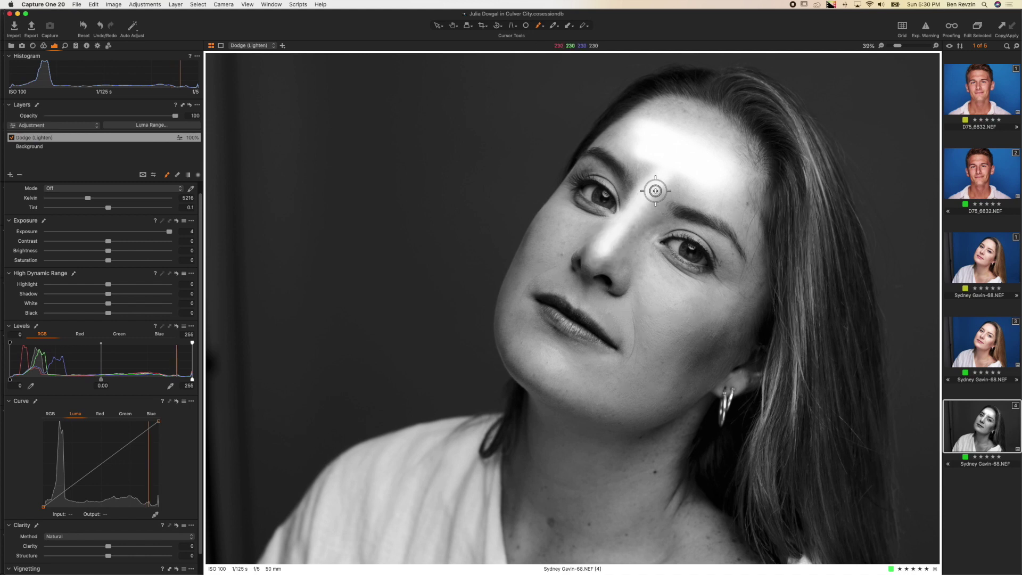
drag(659, 176, 598, 261)
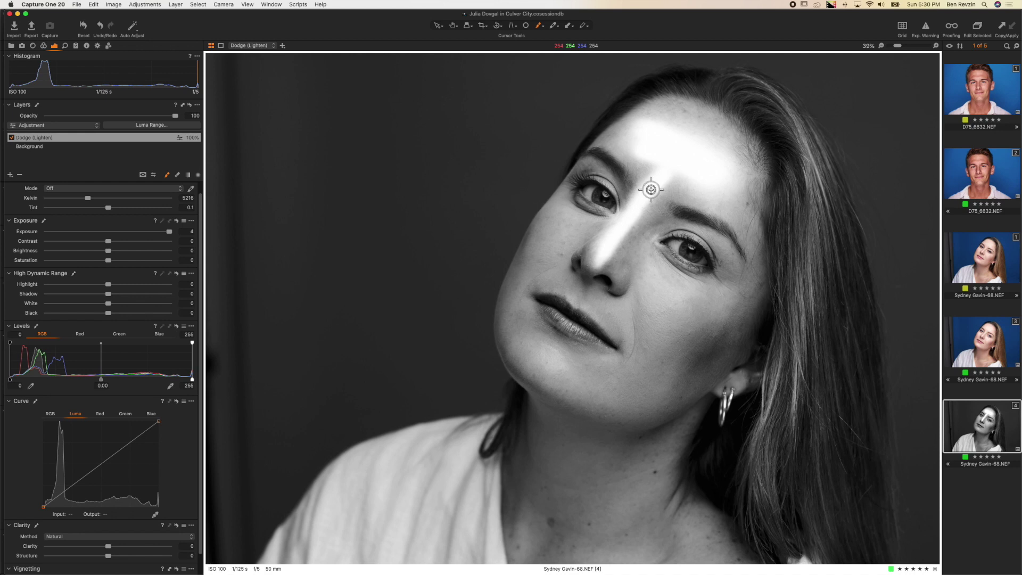
drag(651, 189, 597, 256)
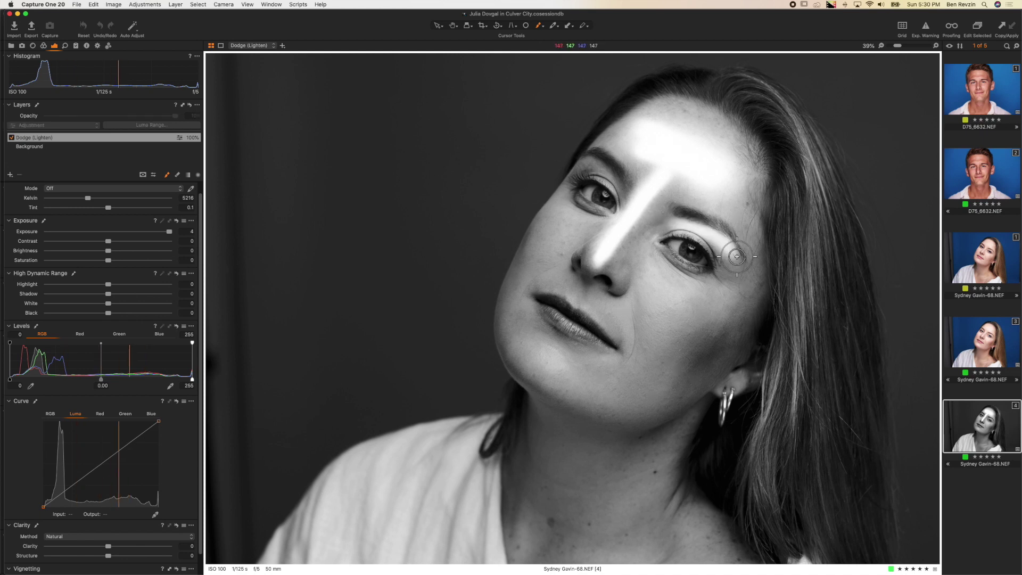
- Brighten both upper eyelids with dodge strokes
mouse_move(703, 235)
mouse_down()
mouse_move(681, 226)
mouse_move(692, 234)
mouse_up()
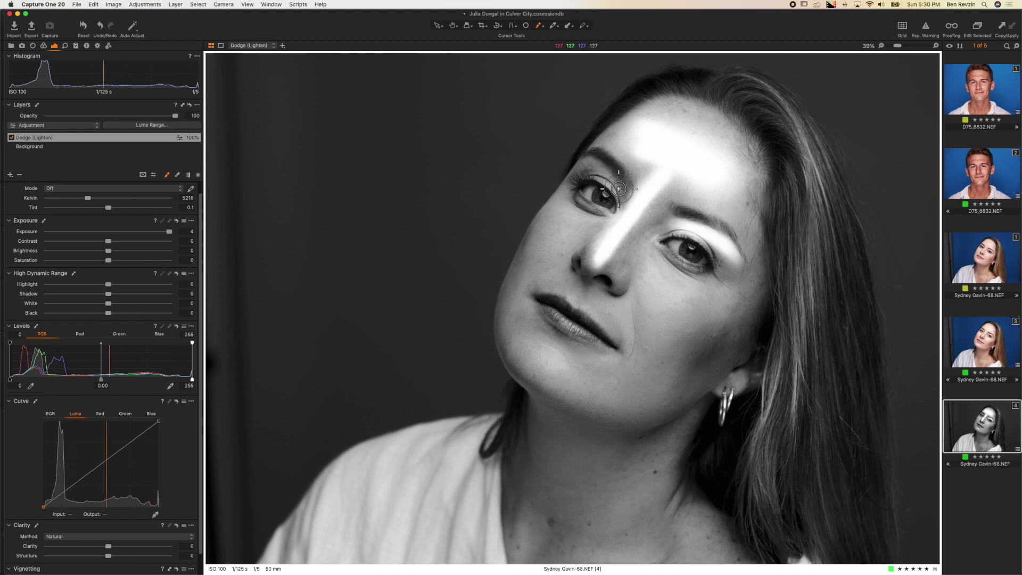
click(619, 189)
mouse_move(619, 189)
mouse_down()
mouse_move(590, 166)
mouse_move(631, 178)
mouse_up()
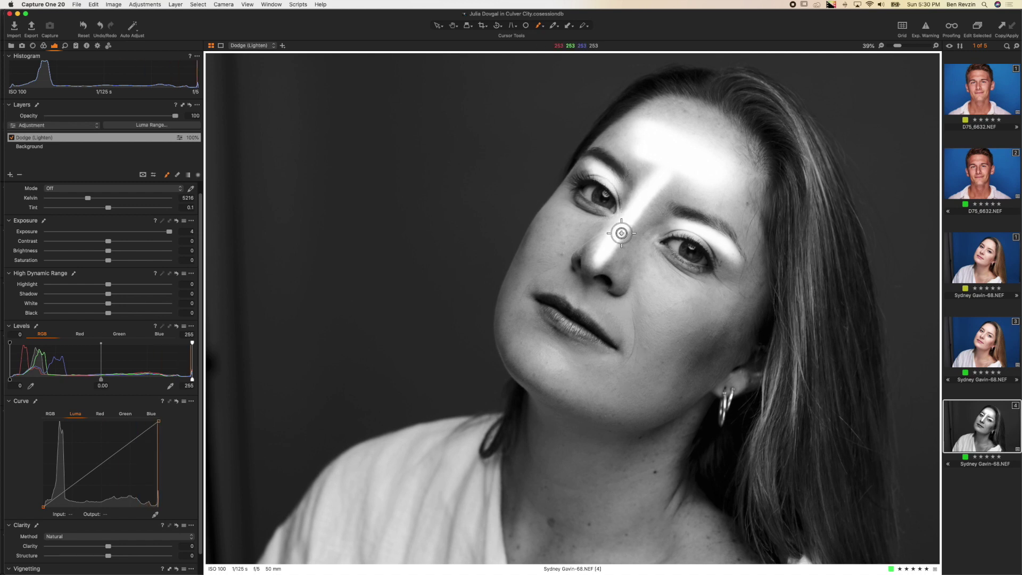
- Enlarge the brush, paint a test dodge streak on the background, and check the mask with M
right_click(622, 234)
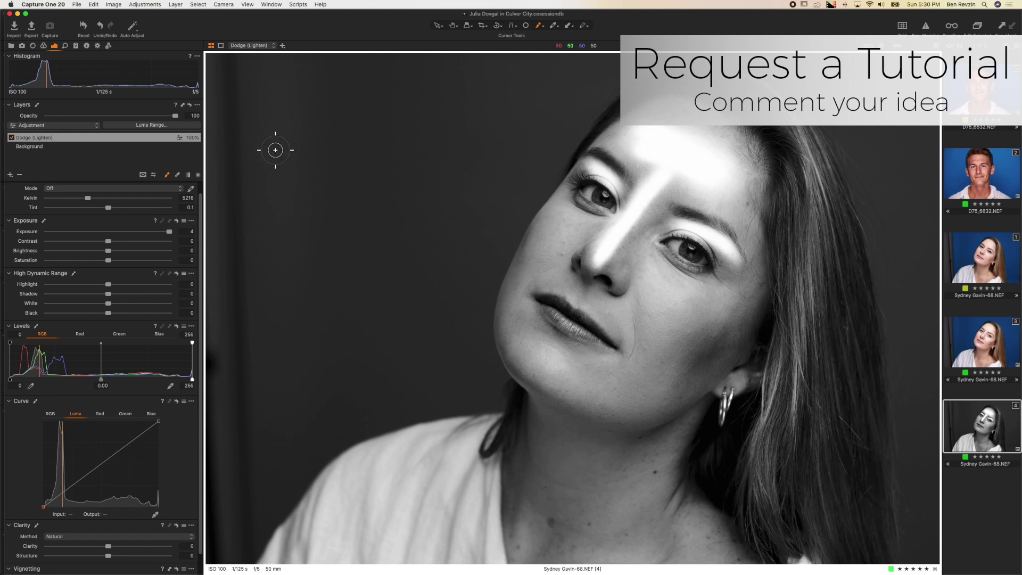
key(bracketright)
drag(290, 104, 305, 229)
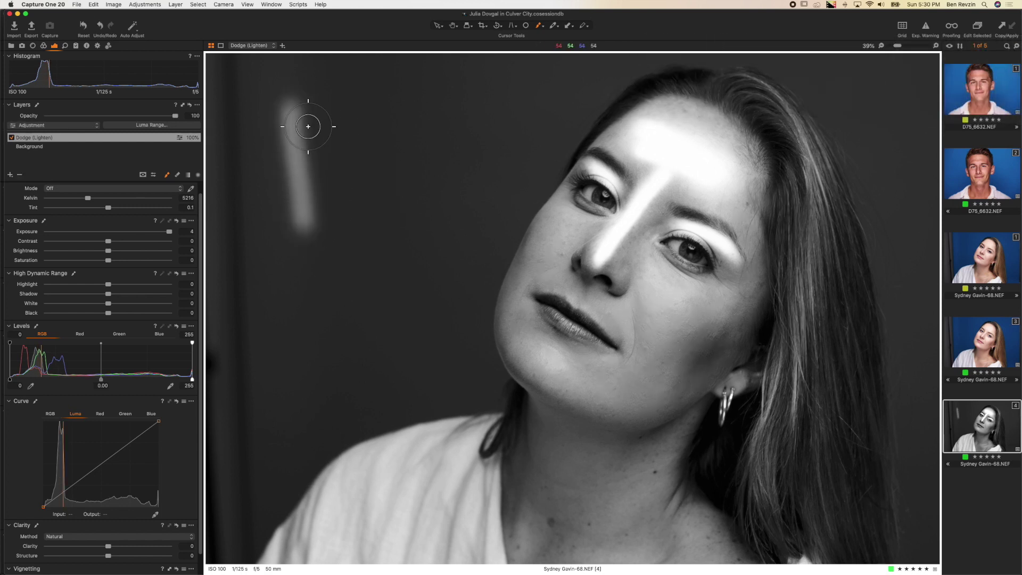
drag(292, 123, 301, 206)
drag(292, 130, 296, 205)
drag(297, 126, 299, 230)
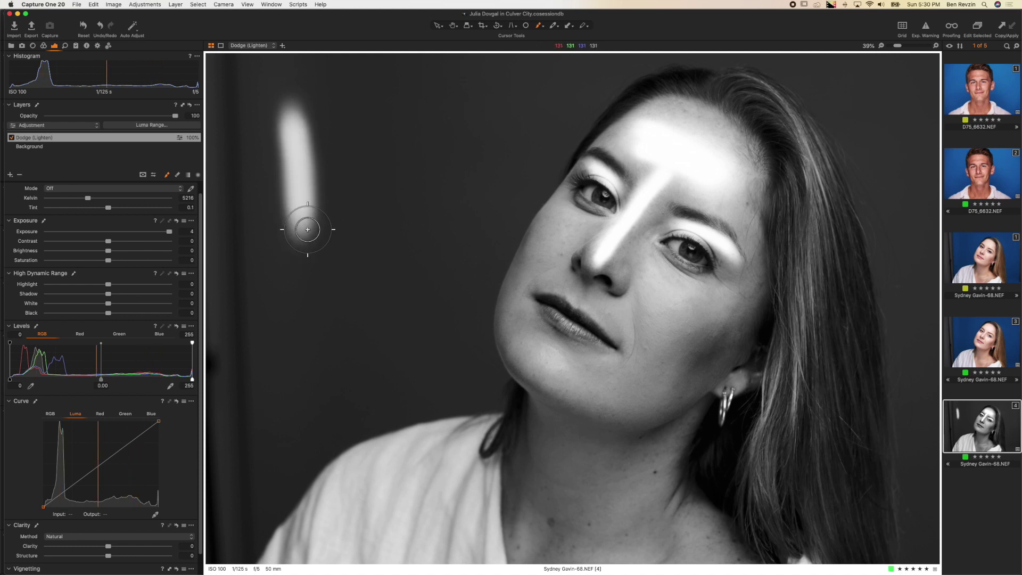
key(m)
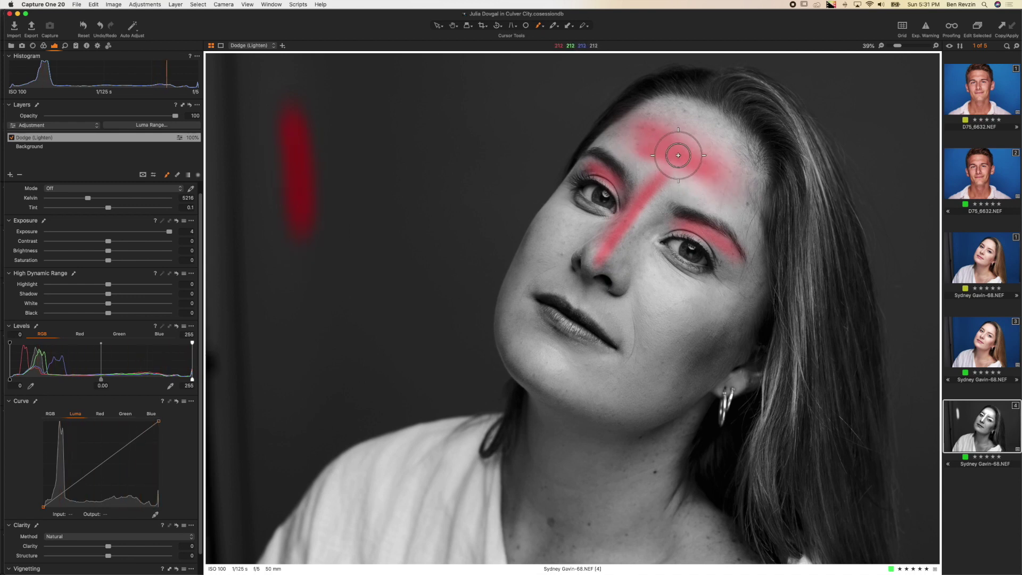
key(m)
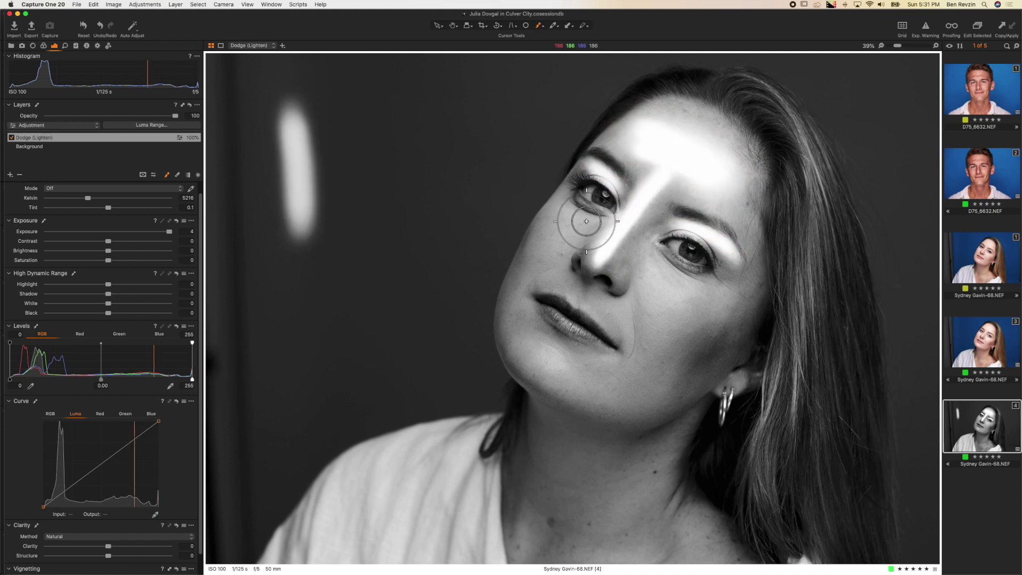
- Brighten the cheek under the left eye, the cheekbone, and the chin and jawline
mouse_move(575, 216)
mouse_down()
mouse_move(541, 228)
mouse_move(580, 223)
mouse_up()
drag(654, 277, 685, 297)
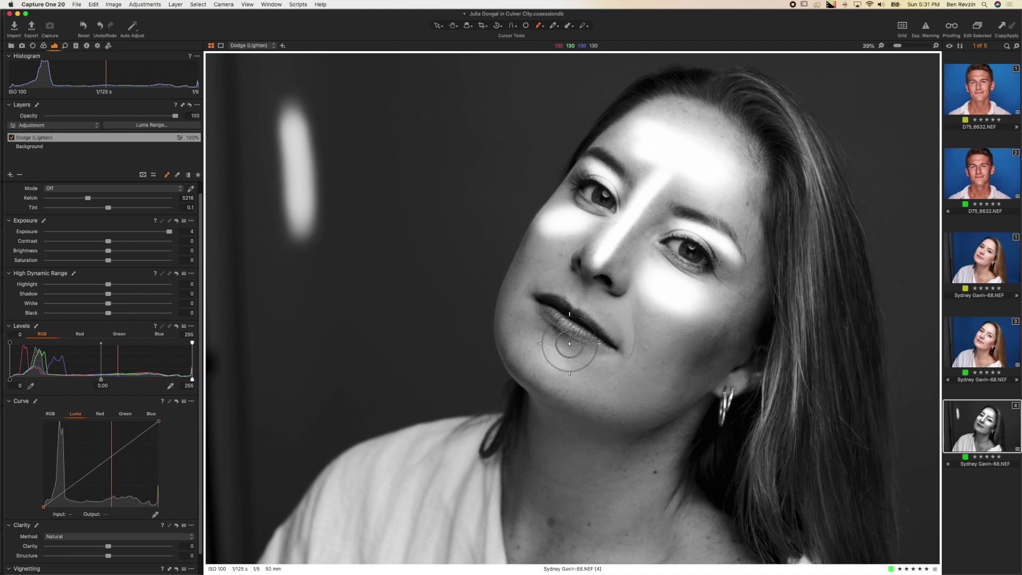
mouse_move(513, 366)
mouse_down()
mouse_move(557, 365)
mouse_move(567, 376)
mouse_move(525, 367)
mouse_move(560, 381)
mouse_up()
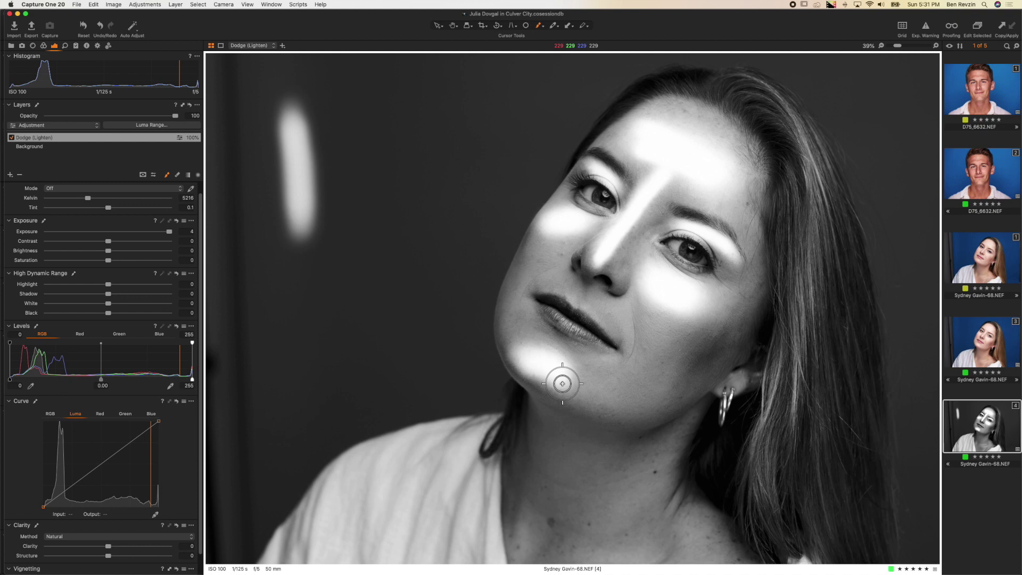
- Lower the Dodge layer's exposure from 4 to 0.39, toggling the layer to compare
click(11, 137)
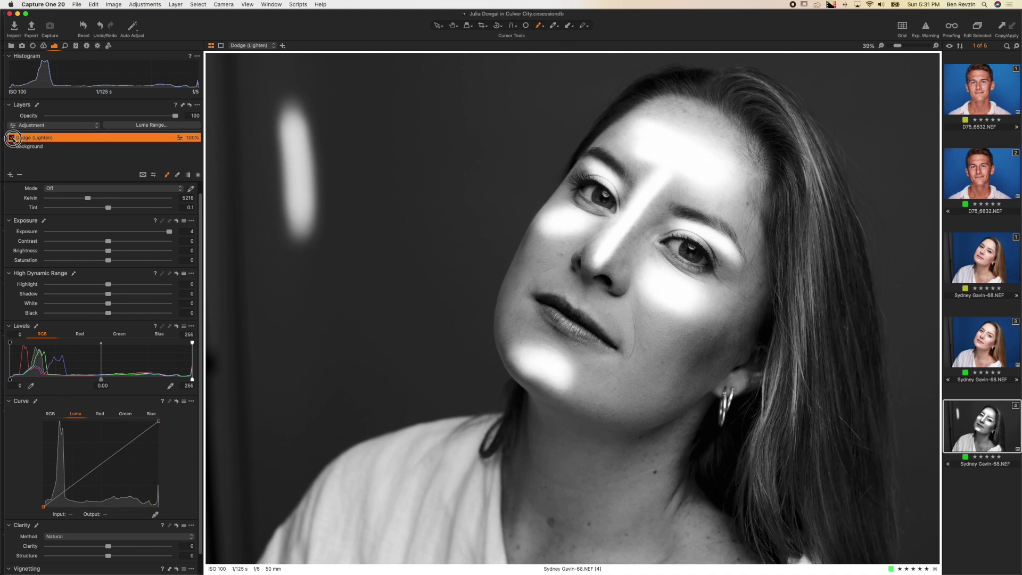
click(11, 137)
drag(121, 234, 118, 233)
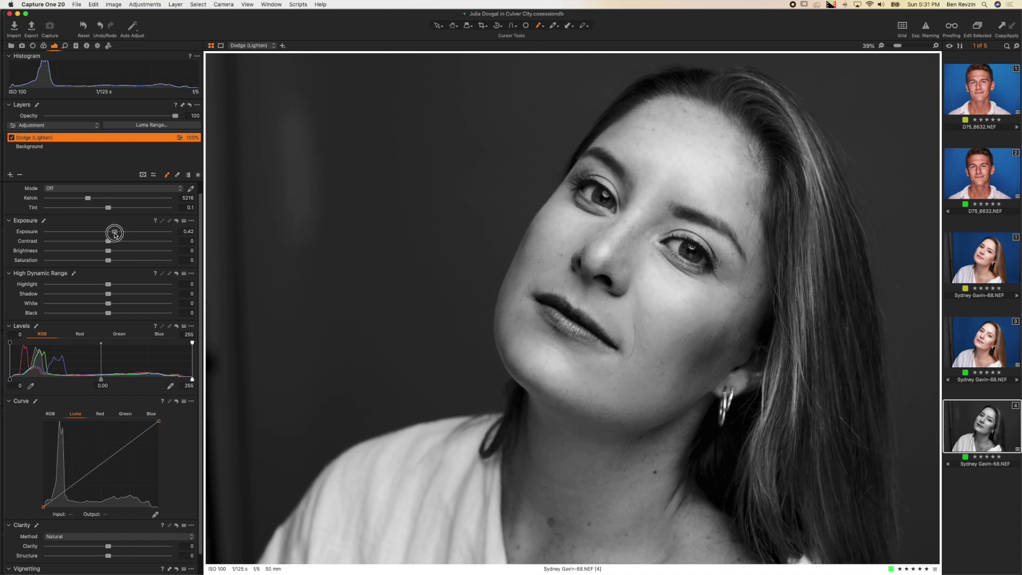
drag(115, 235, 115, 235)
click(12, 138)
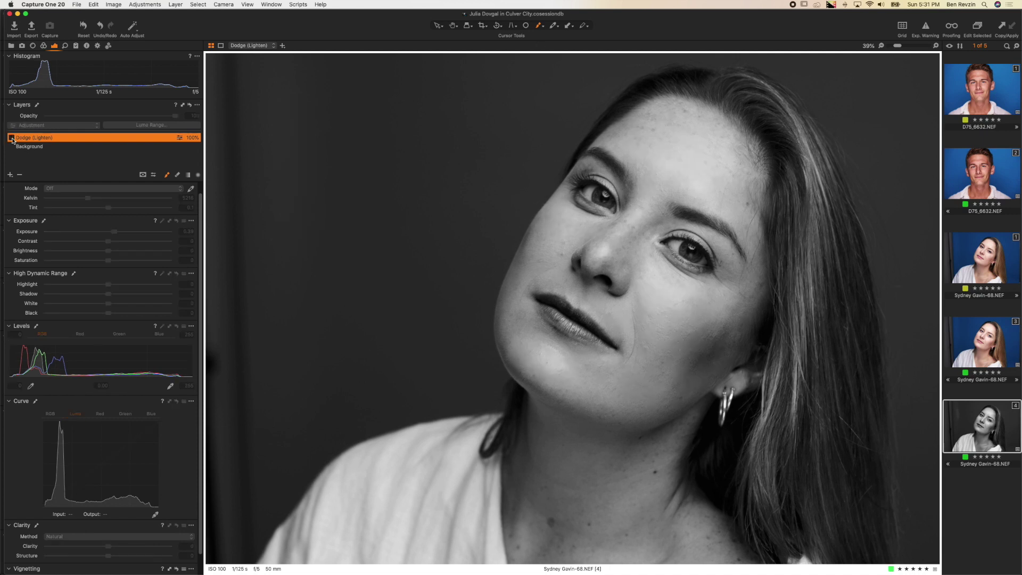
click(12, 138)
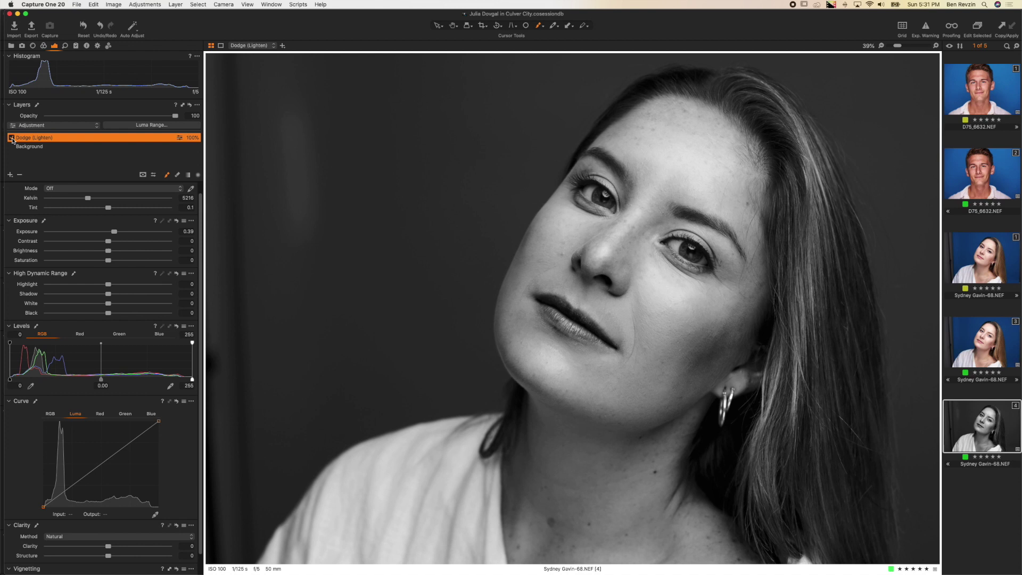
click(9, 175)
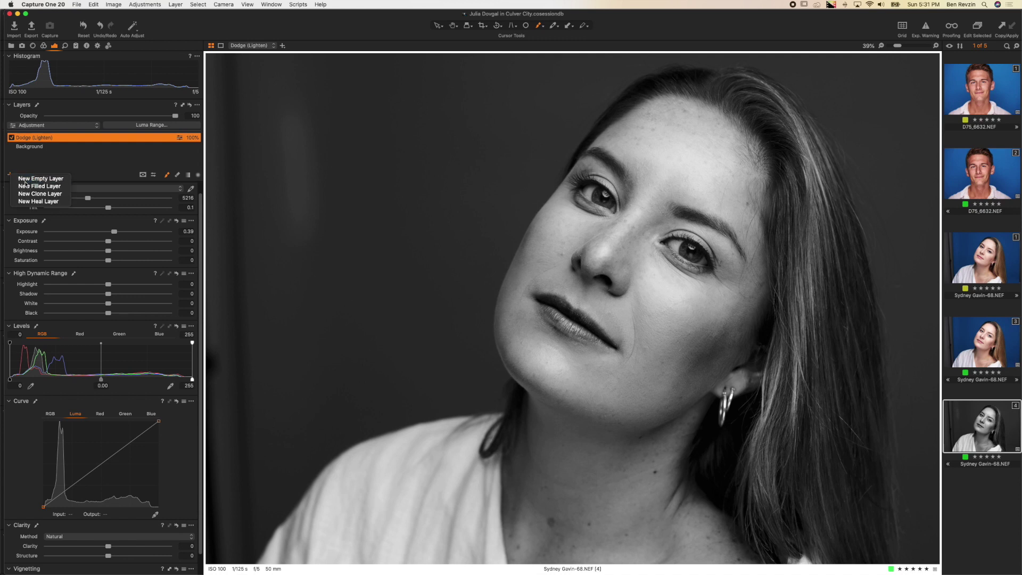
- Add a new layer named Burn (Darken) with Exposure -4
click(27, 175)
double_click(29, 138)
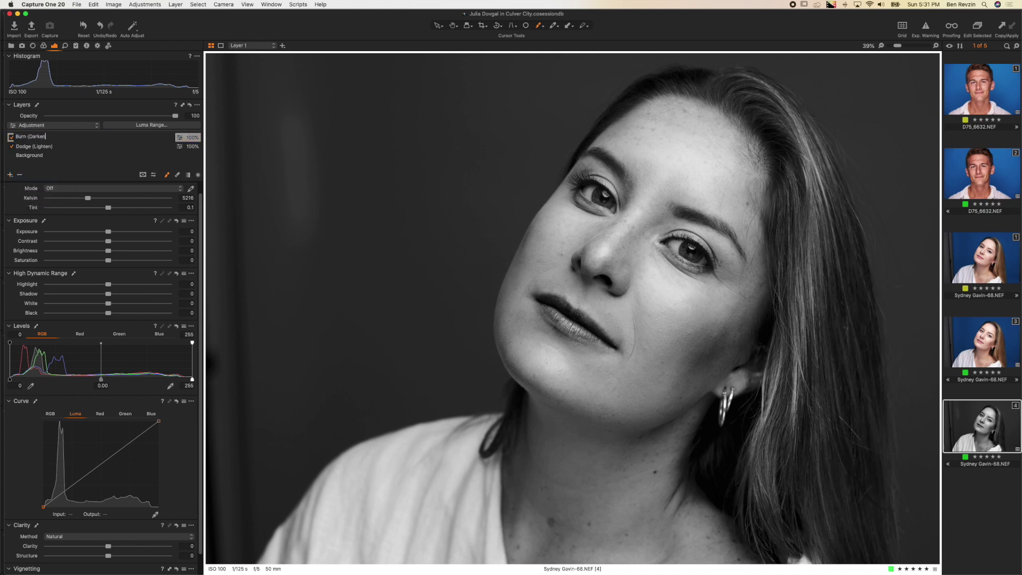
key(Return)
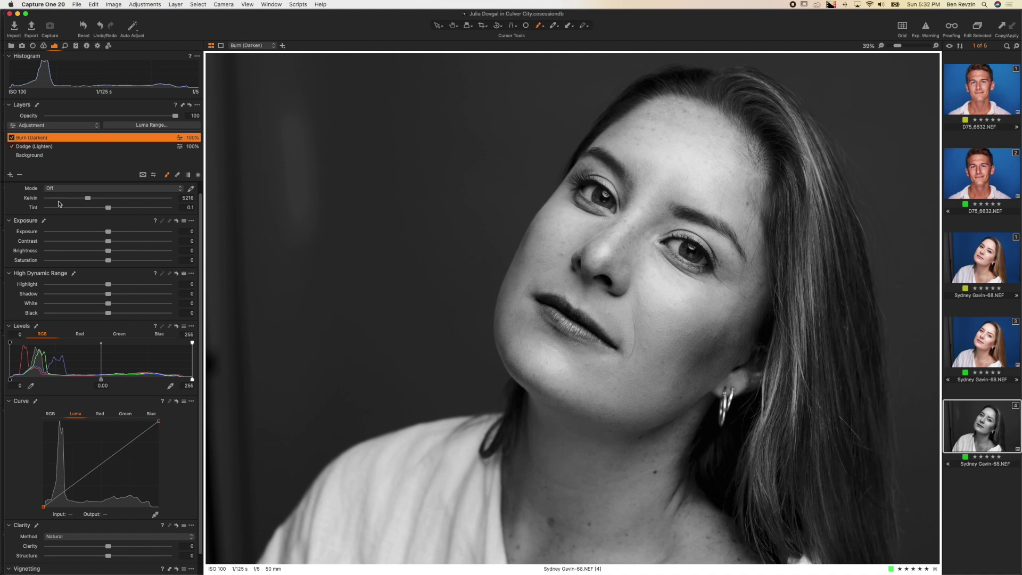
drag(66, 232, 33, 232)
- Darken the cheek hollow, outer cheek edge and nose side, then soften exposure to about -0.3
mouse_move(730, 337)
mouse_down()
mouse_move(647, 368)
mouse_move(730, 348)
mouse_up()
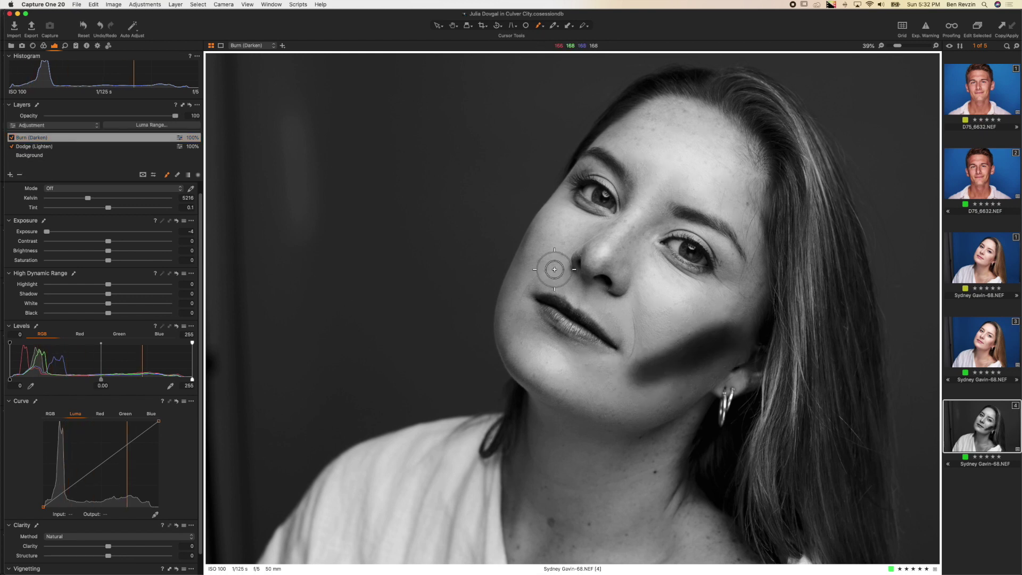
mouse_move(537, 224)
mouse_down()
mouse_move(501, 298)
mouse_move(513, 309)
mouse_move(503, 359)
mouse_move(499, 337)
mouse_move(543, 387)
mouse_up()
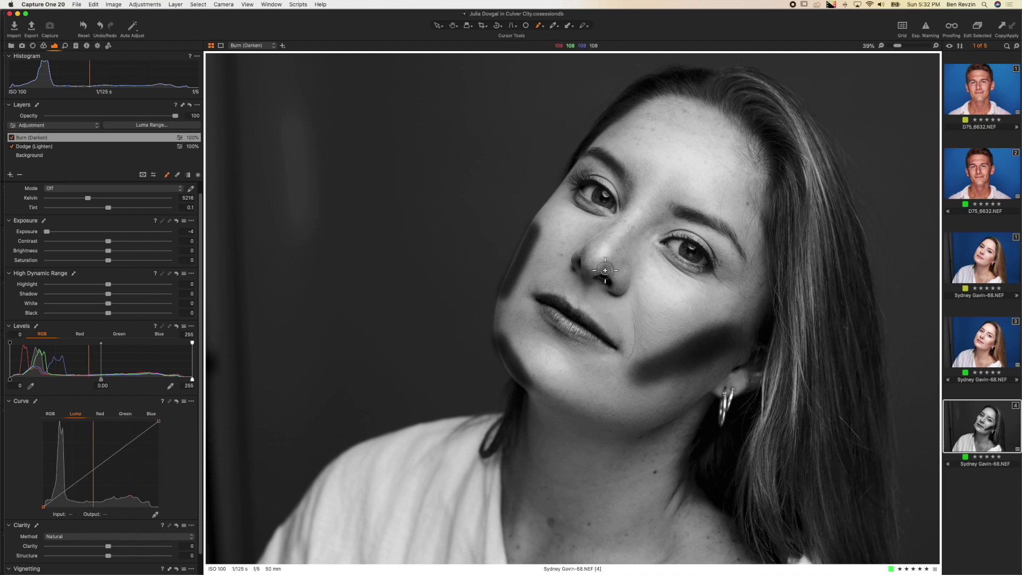
mouse_move(607, 274)
mouse_down()
mouse_move(637, 244)
mouse_move(595, 221)
mouse_move(571, 241)
mouse_move(625, 227)
mouse_up()
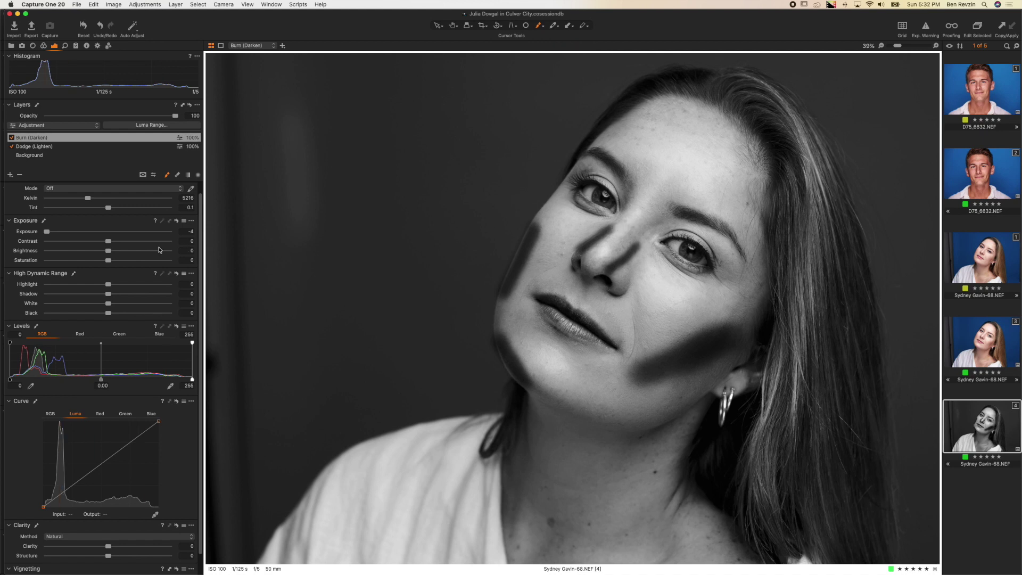
click(96, 231)
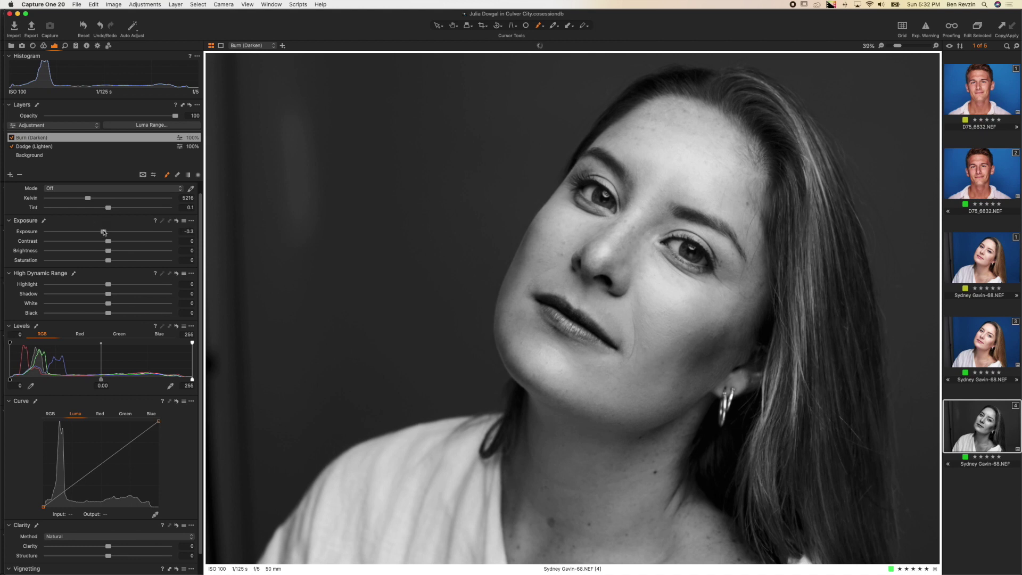
click(12, 140)
- Restore colour by turning off Black & White on the Background layer
click(47, 157)
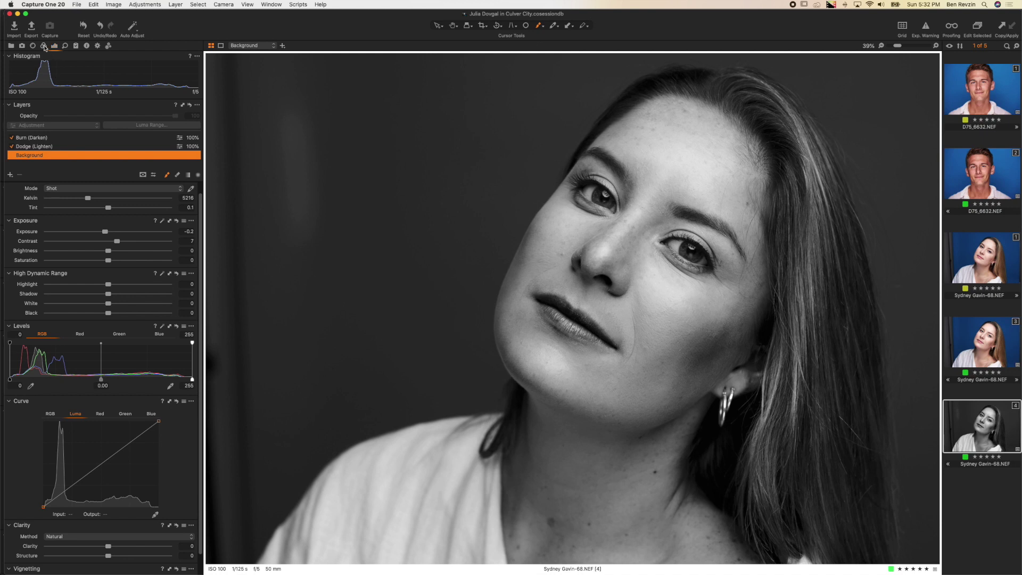
click(44, 47)
click(67, 407)
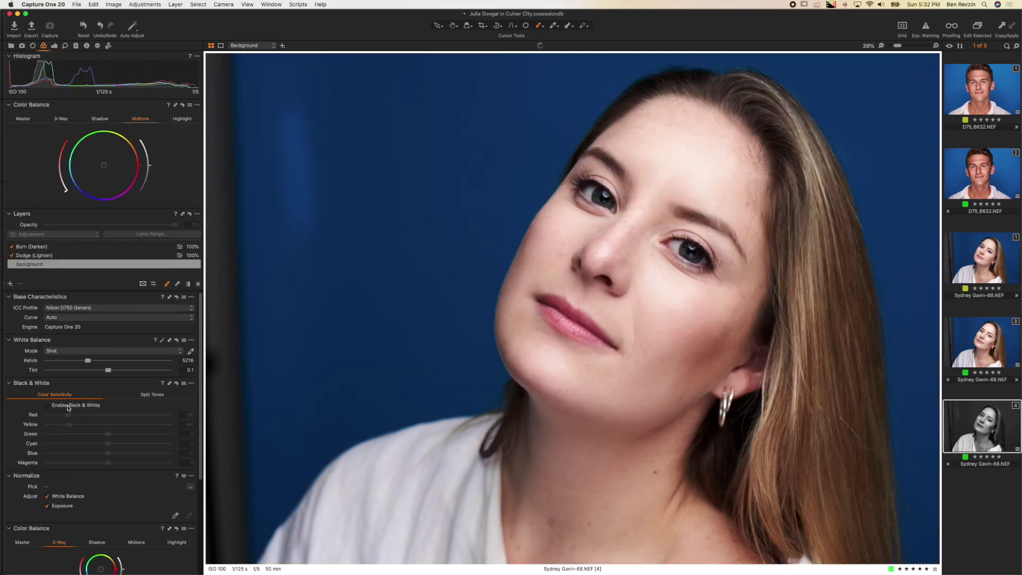
click(53, 46)
- Toggle the Burn and Dodge layers off and on to compare, then select Burn (Darken)
click(12, 139)
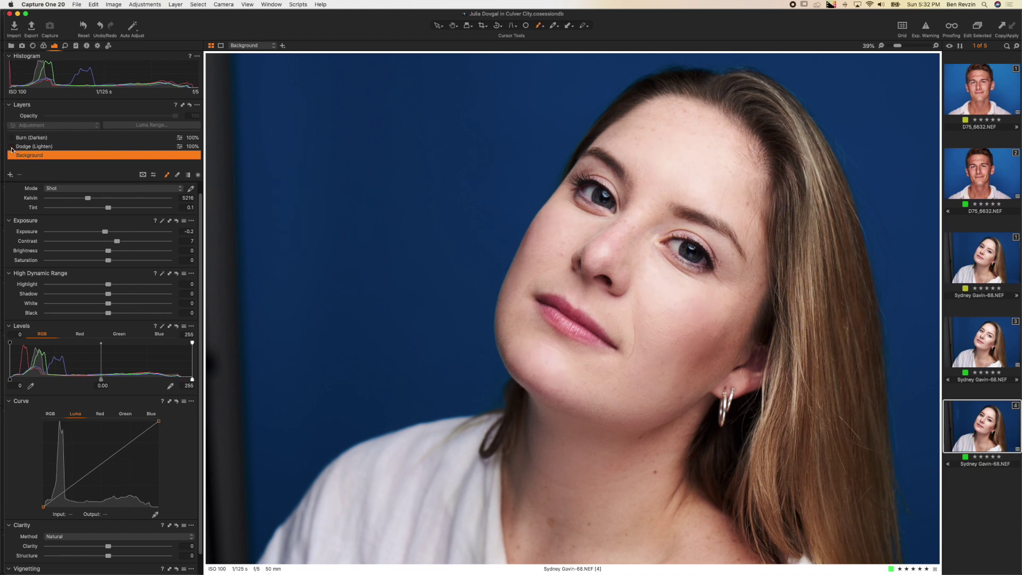
click(11, 147)
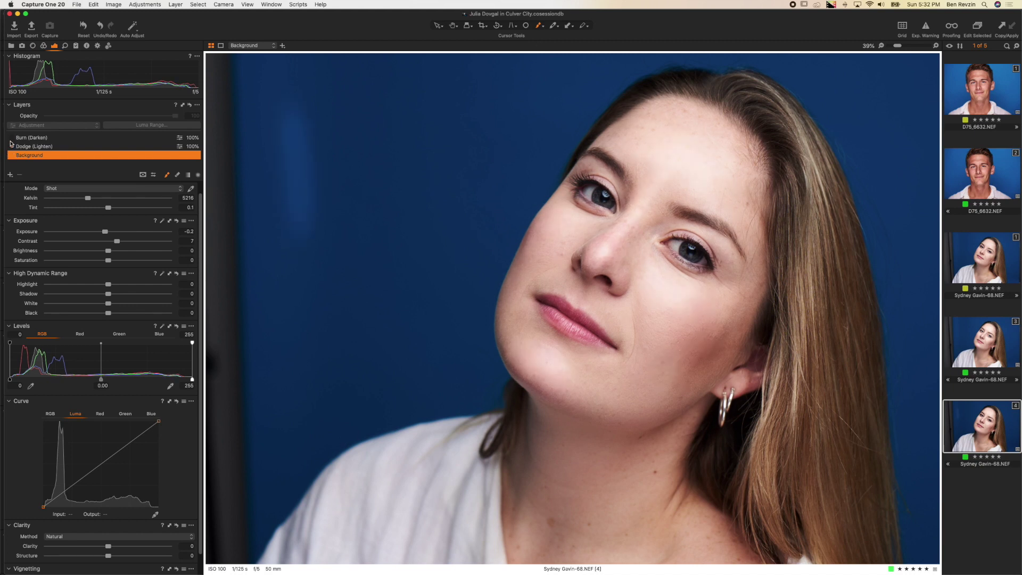
click(11, 146)
click(11, 138)
click(11, 139)
click(39, 140)
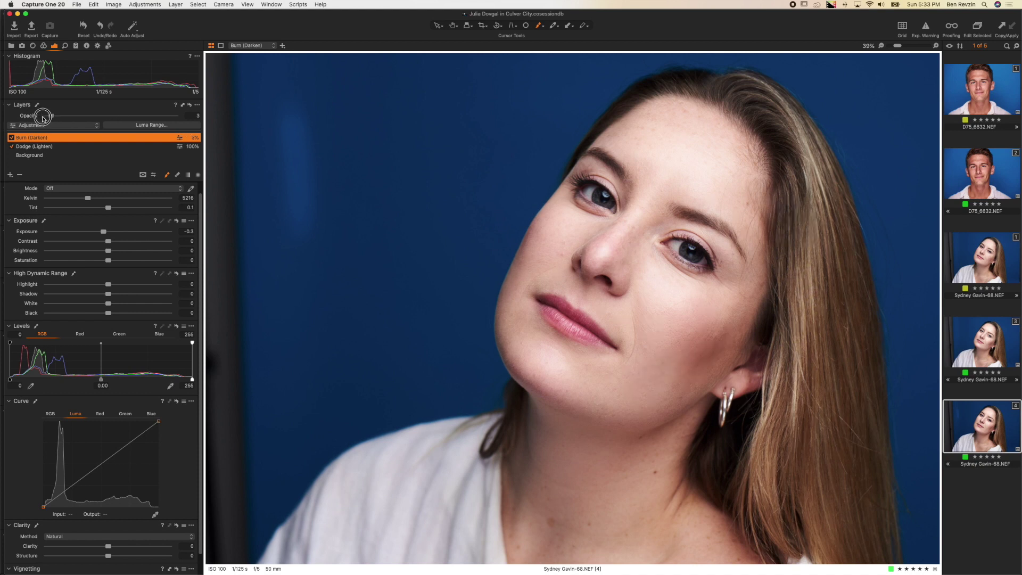
- Set the Burn (Darken) layer to 78% opacity and Exposure -0.62
click(196, 117)
text(13)
key(Return)
double_click(94, 117)
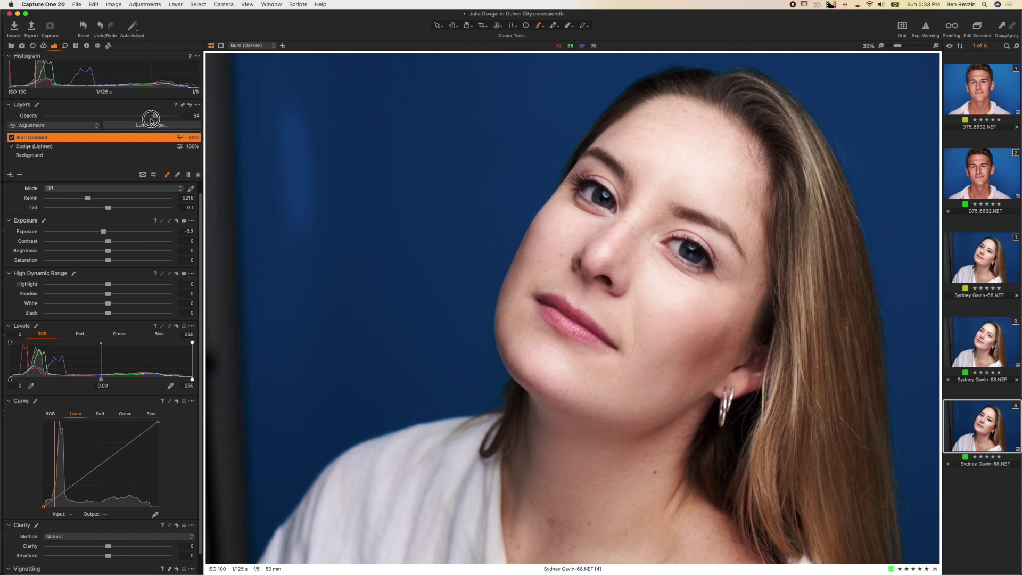
drag(151, 120, 147, 118)
mouse_move(103, 231)
mouse_down()
mouse_move(84, 231)
mouse_move(97, 234)
mouse_up()
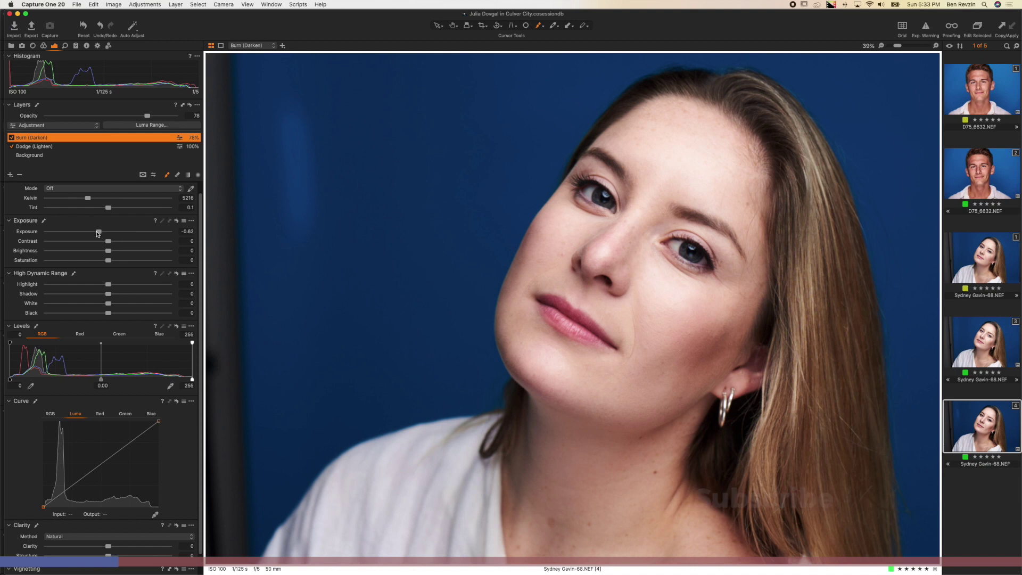
right_click(59, 138)
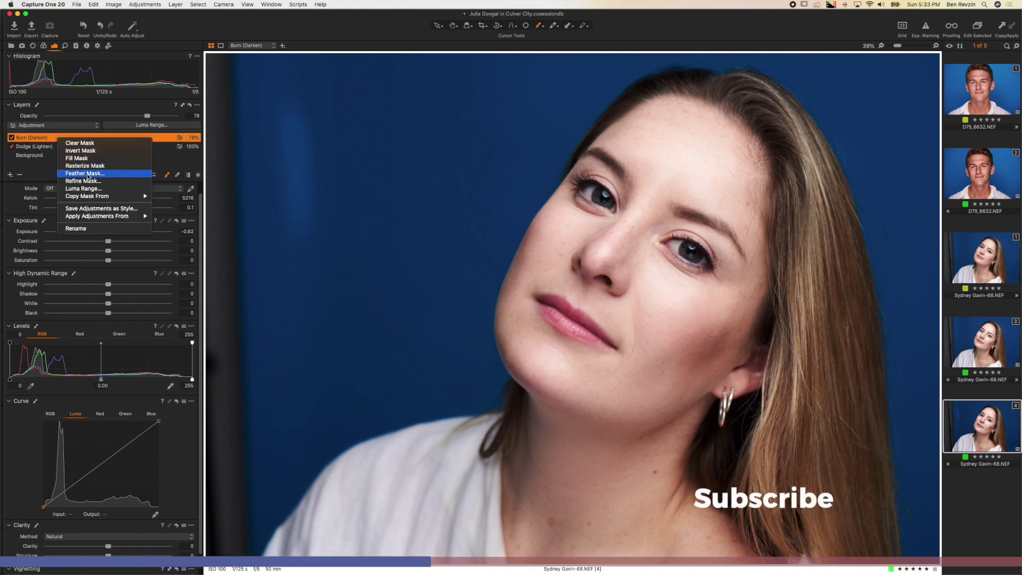
- Feather the Burn (Darken) mask with a radius of 31.6
click(85, 174)
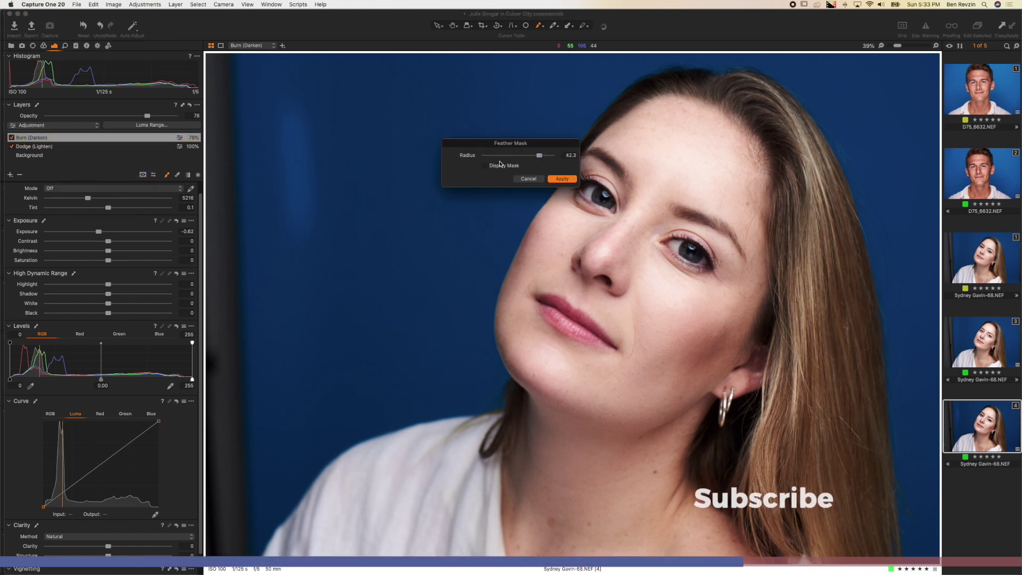
click(500, 165)
mouse_move(500, 145)
mouse_down()
mouse_move(338, 260)
mouse_move(312, 308)
mouse_up()
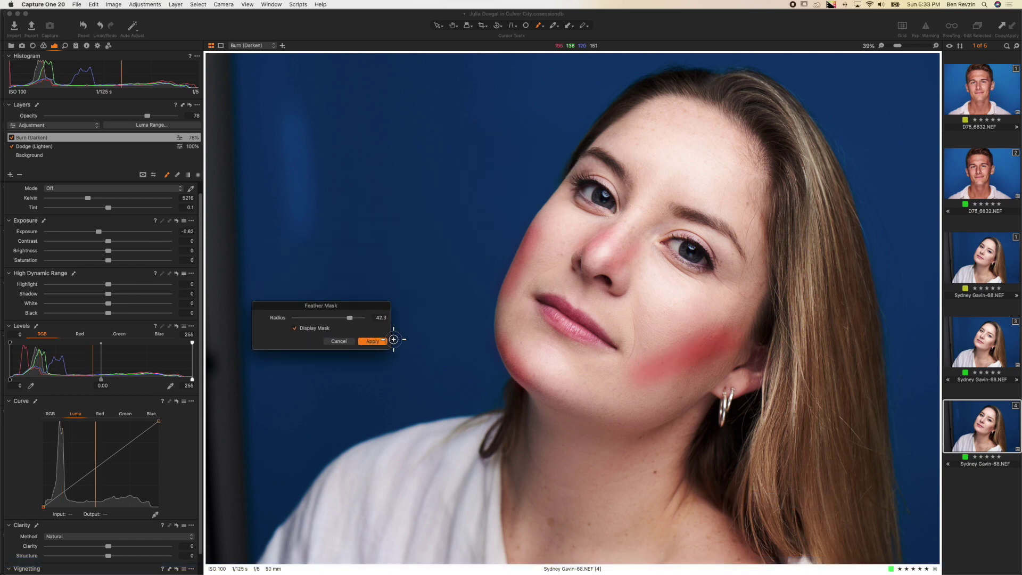
click(296, 317)
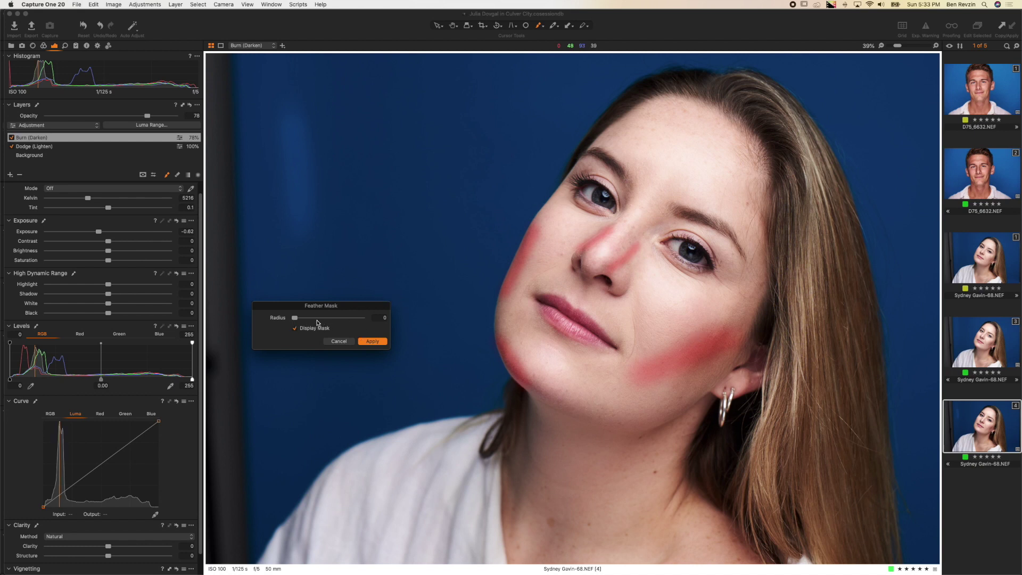
drag(327, 318, 433, 327)
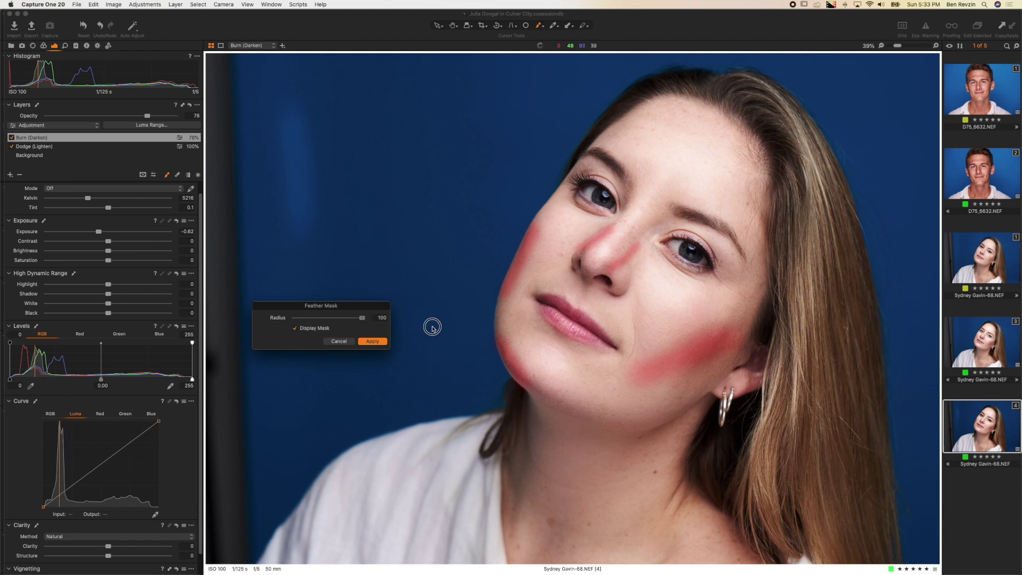
click(361, 317)
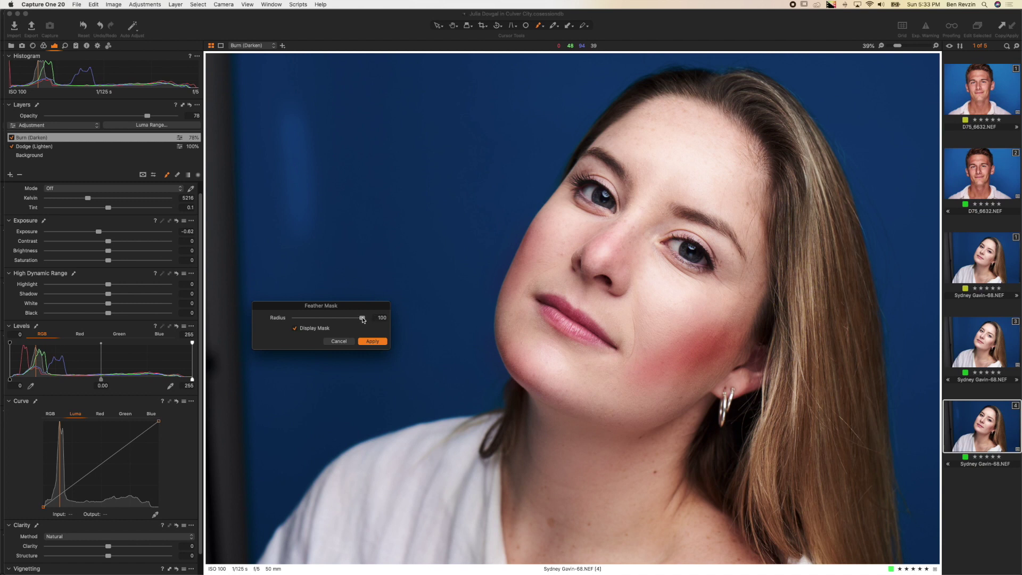
mouse_move(363, 319)
mouse_down()
mouse_move(331, 320)
mouse_move(346, 320)
mouse_up()
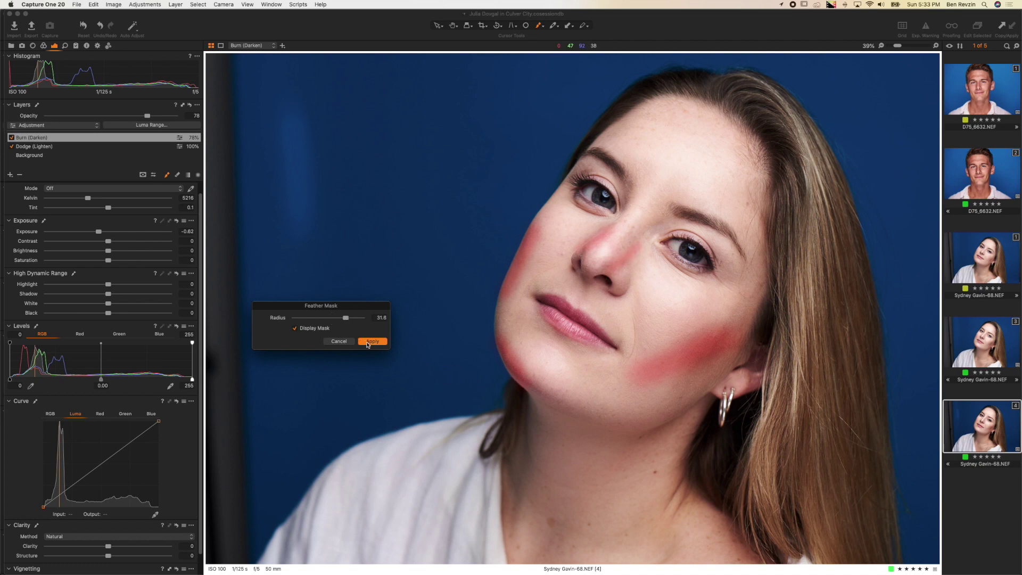
click(372, 342)
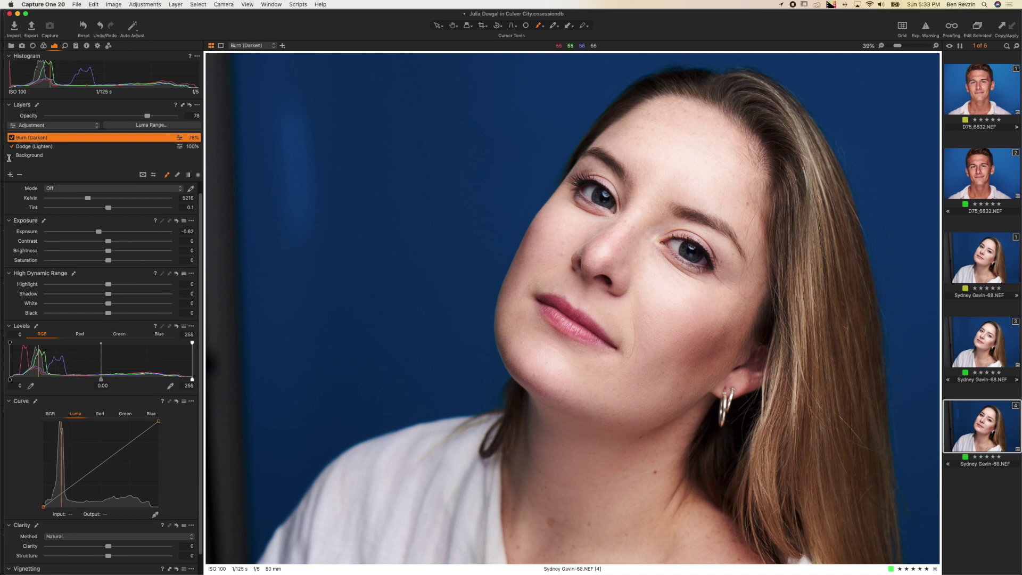
- Compare the Burn layer on and off and lower its opacity to 36%
click(11, 138)
click(12, 138)
drag(85, 117, 94, 116)
click(12, 138)
- Re-show the Burn layer, feather the Dodge (Lighten) mask at radius 42.2, then toggle Dodge to compare
click(12, 137)
right_click(47, 146)
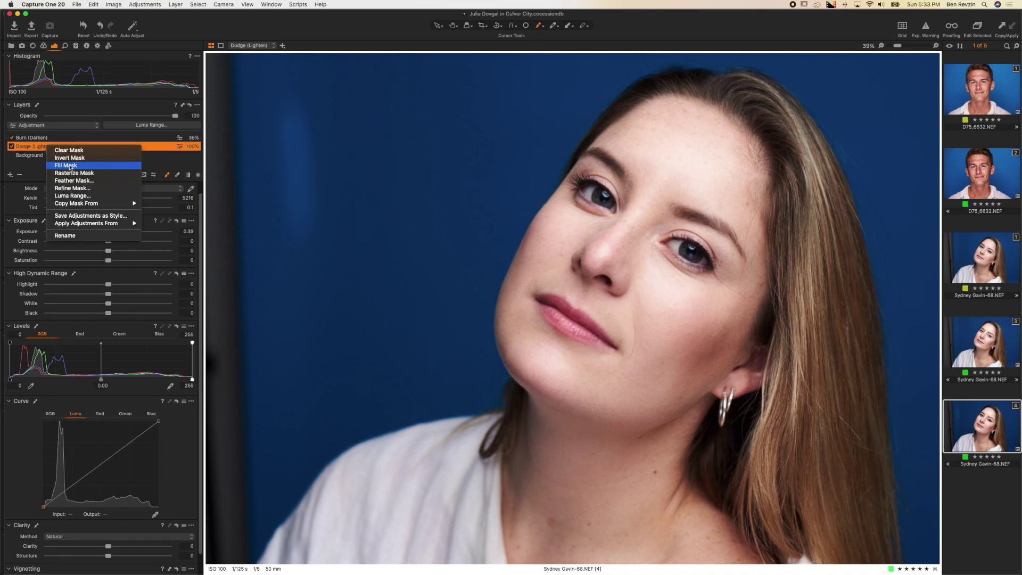
click(80, 181)
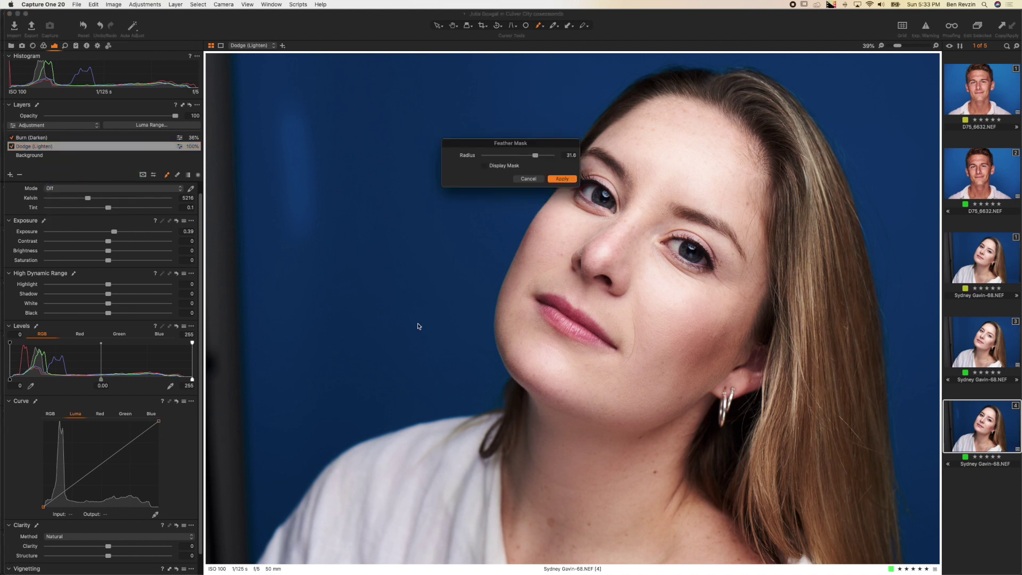
click(510, 168)
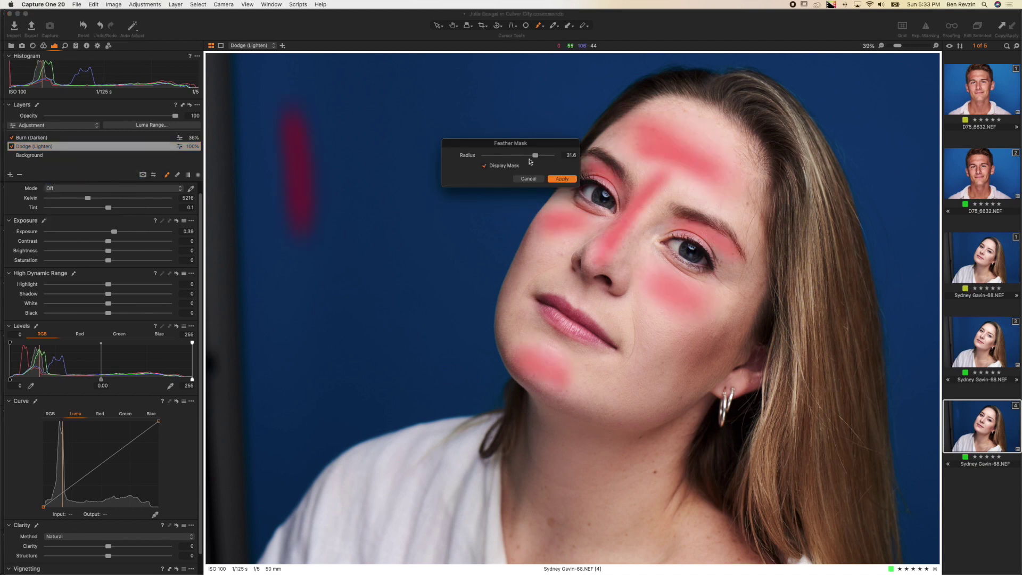
drag(549, 157, 542, 157)
click(554, 179)
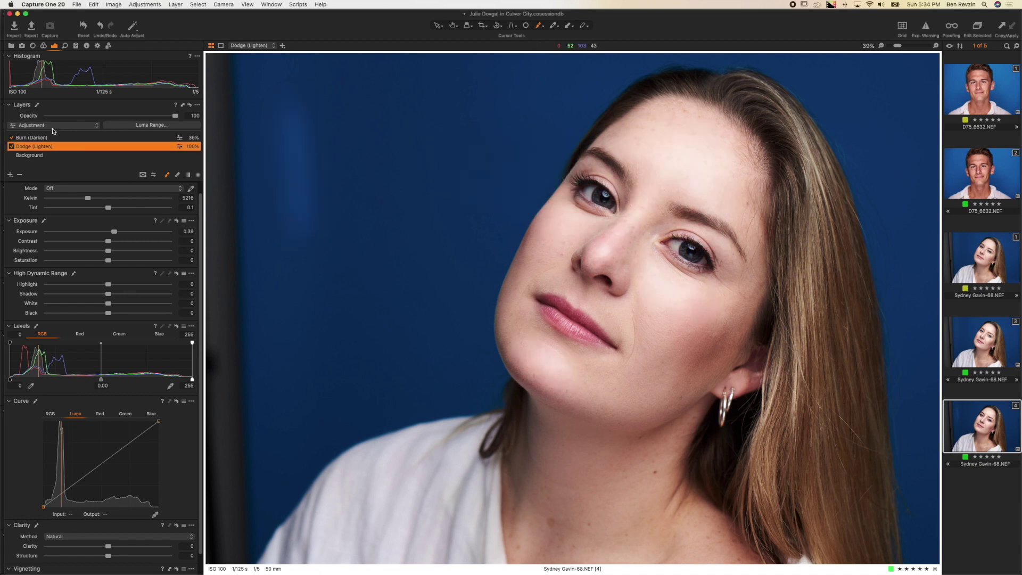
click(11, 147)
click(12, 147)
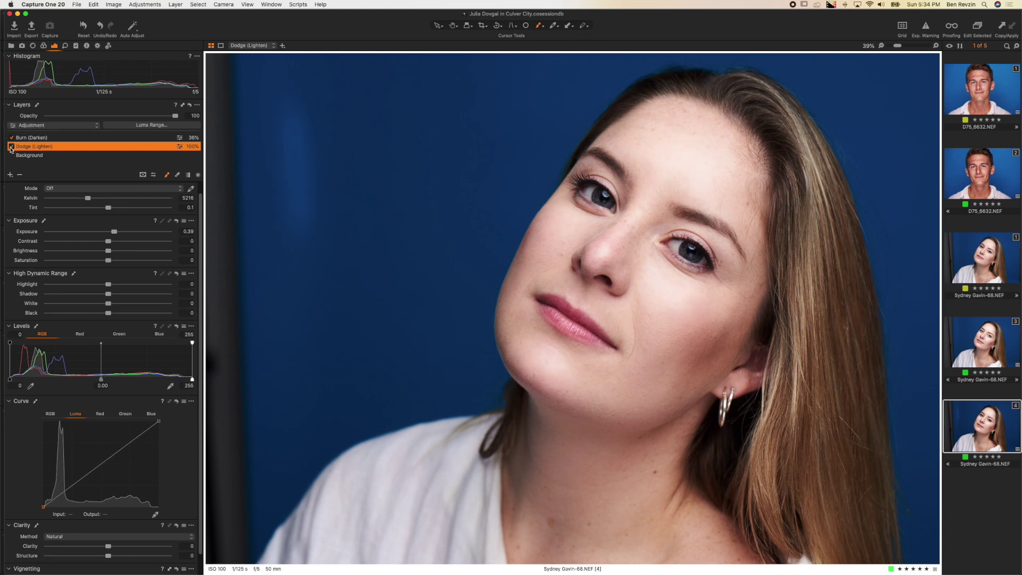